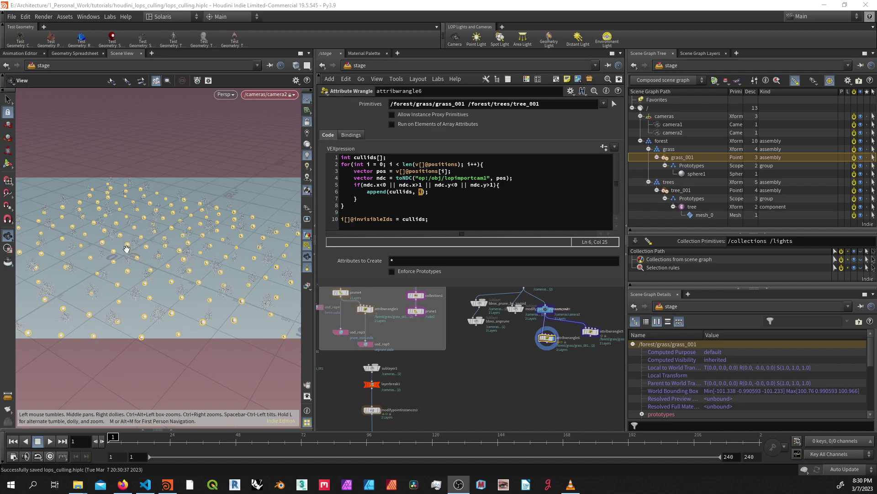
Orbit the camera2 view of the instanced forest and unlock the camera from the viewport.
mouse_move(142, 255)
left_mouse_down()
mouse_move(180, 261)
mouse_move(176, 243)
mouse_move(163, 239)
mouse_move(153, 251)
mouse_move(170, 257)
left_mouse_up()
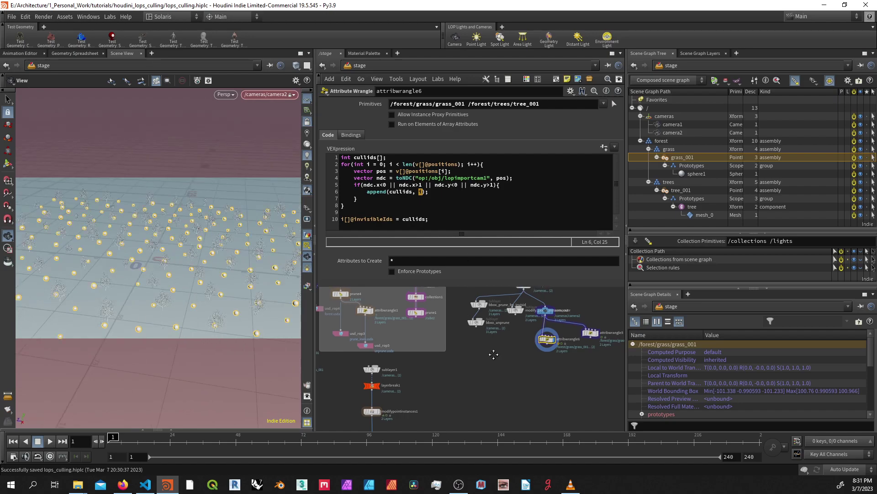
middle_click_drag(475, 322, 458, 344)
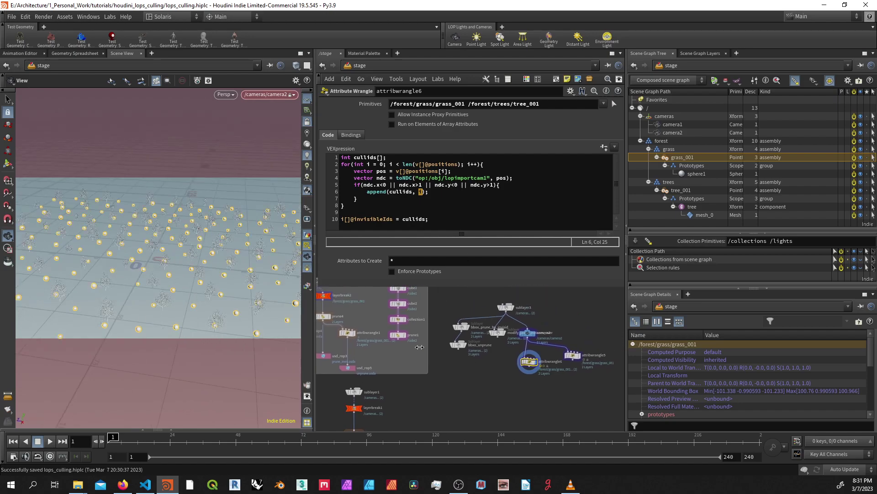
left_click(307, 121)
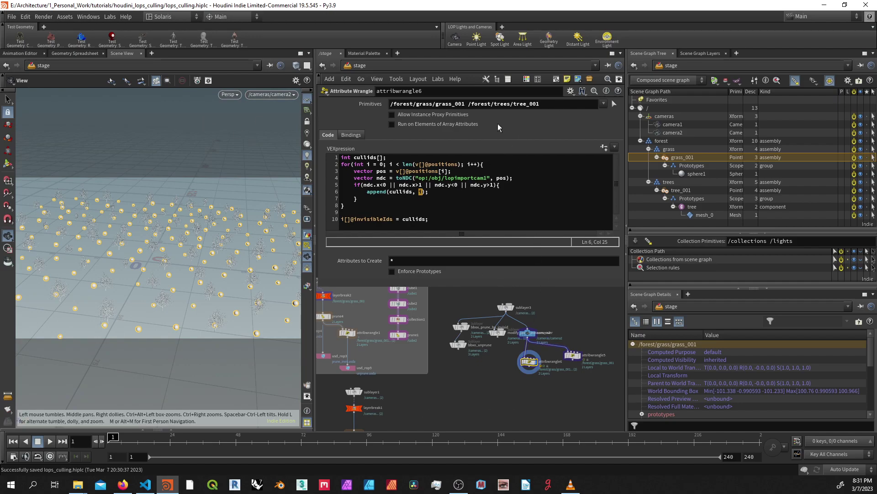
Display the sublayer3 node that loads forest.usda and view the complete forest layout.
left_click(513, 308)
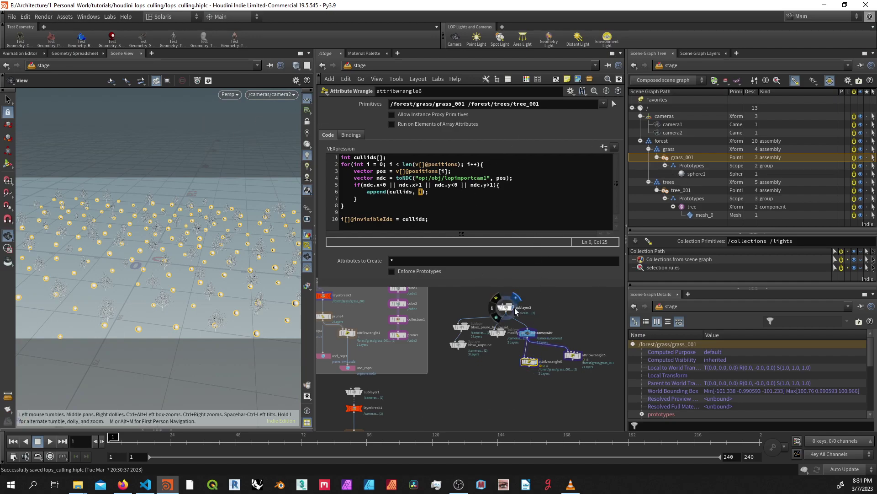
left_click(506, 310)
scroll(138, 268, "down", 10)
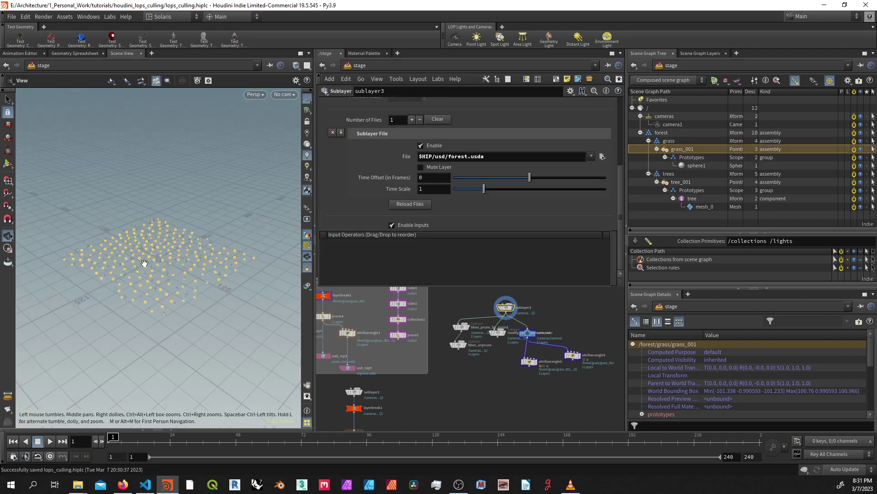
left_click_drag(185, 248, 299, 267)
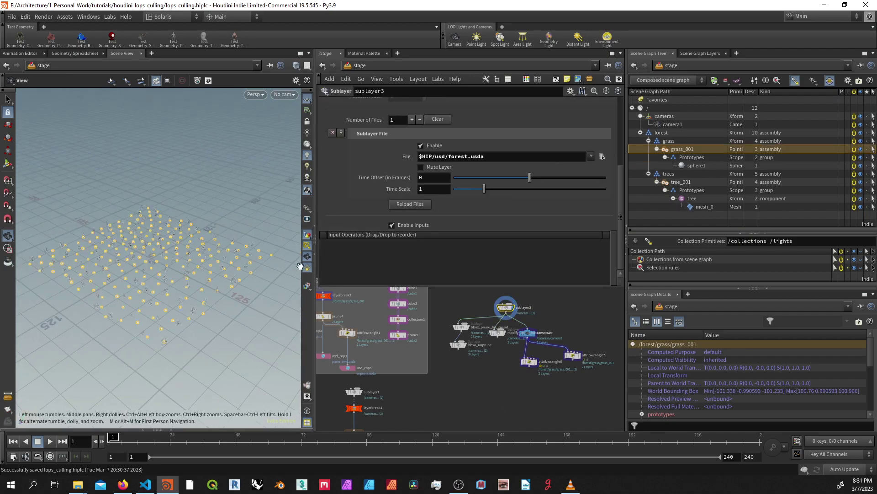
scroll(438, 298, "up", 3)
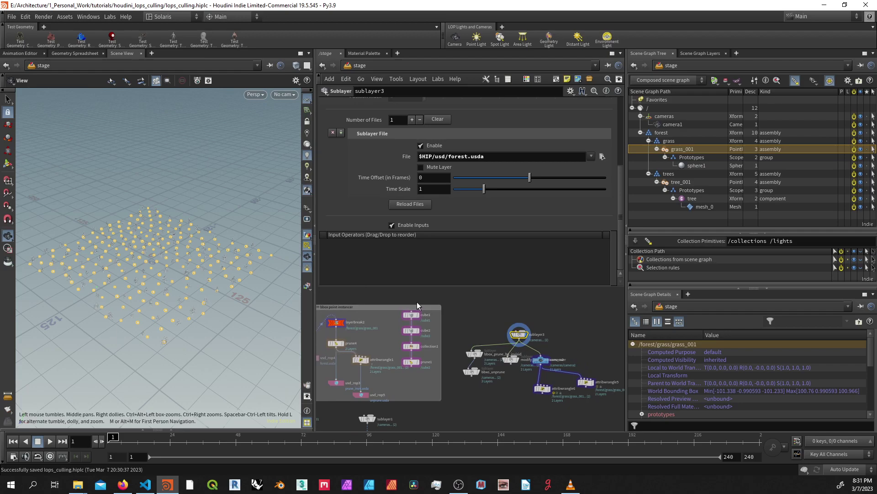
Display the bbox_prune_by_invisid sublayer, followed by the bbxo_unprune sublayer, to compare their pruning results.
left_click(484, 358)
left_click(484, 358)
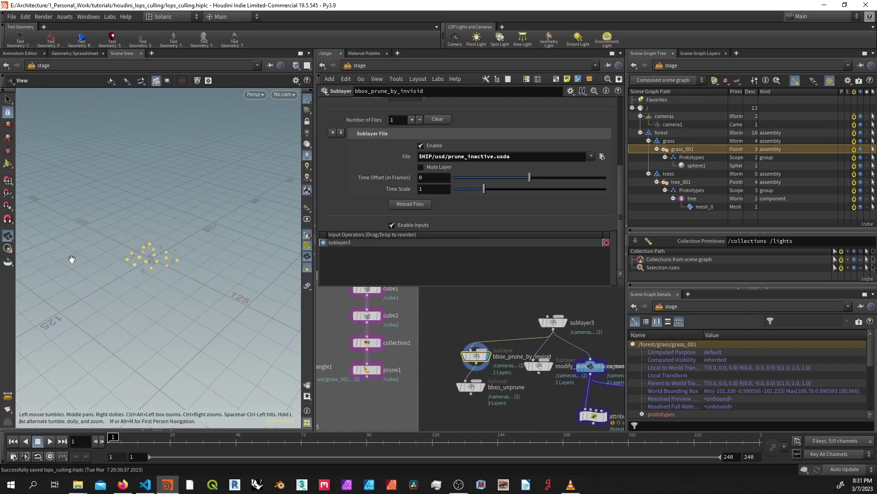
left_click(483, 387)
left_click(471, 387)
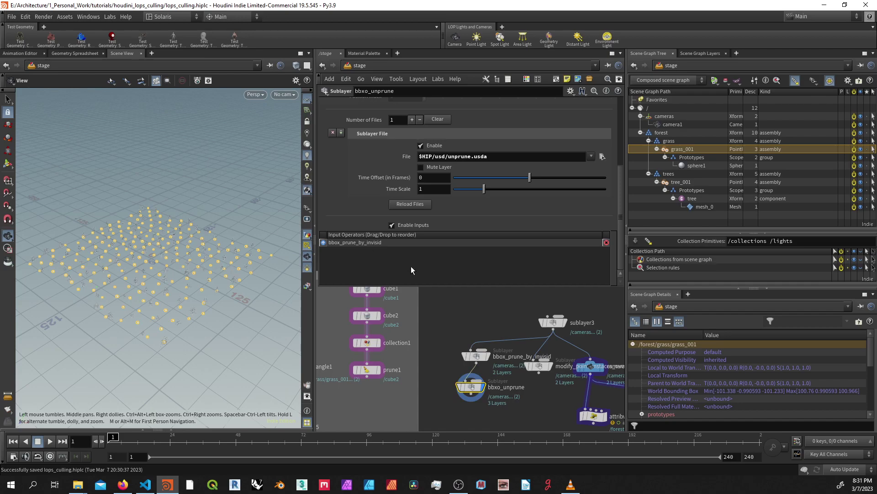
Display the instancer1 node inside the instanced network box and show its parameters.
scroll(447, 317, "down", 3)
middle_click_drag(450, 312, 497, 311)
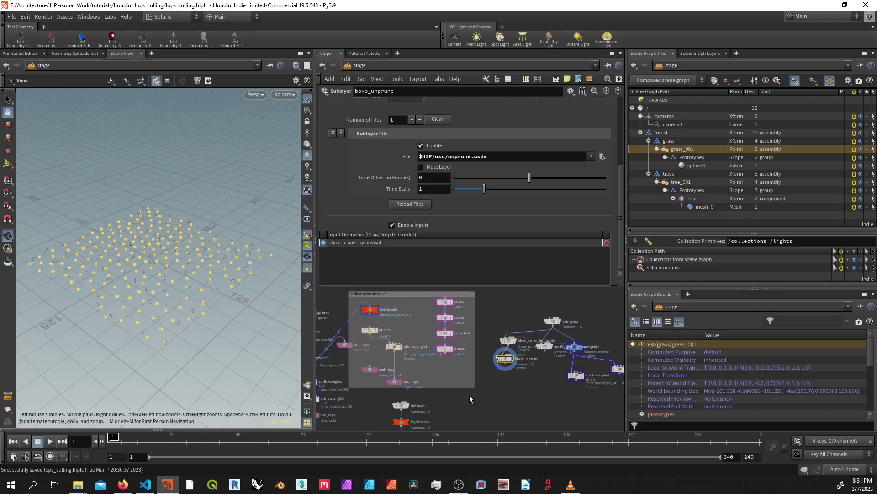
middle_click_drag(447, 390, 489, 373)
middle_click_drag(403, 396, 502, 406)
scroll(425, 371, "down", 2)
middle_click_drag(424, 371, 453, 392)
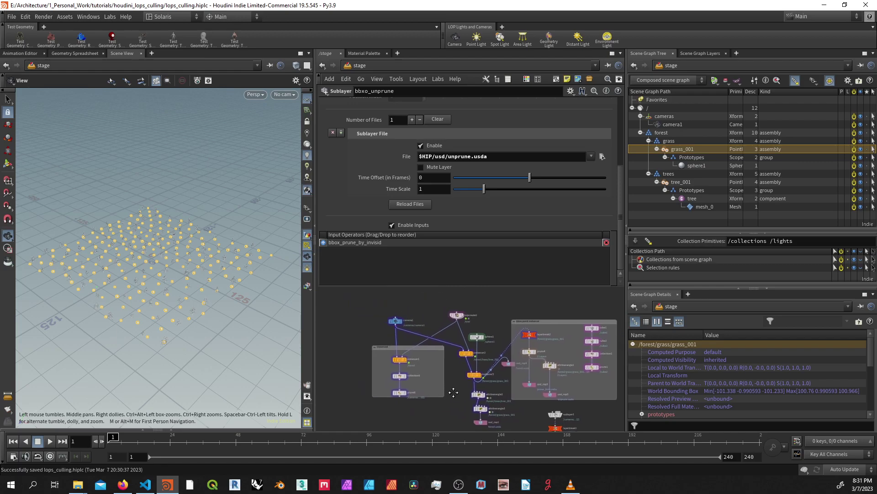
scroll(400, 350, "up", 2)
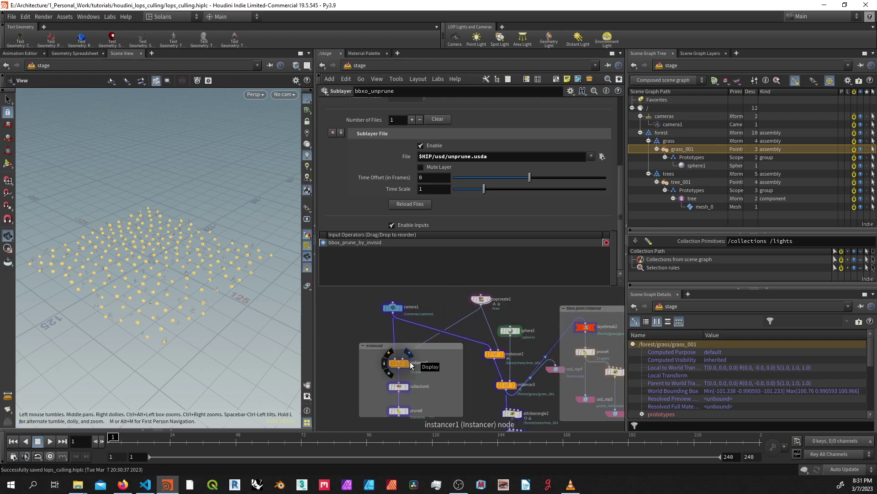
left_click(411, 366)
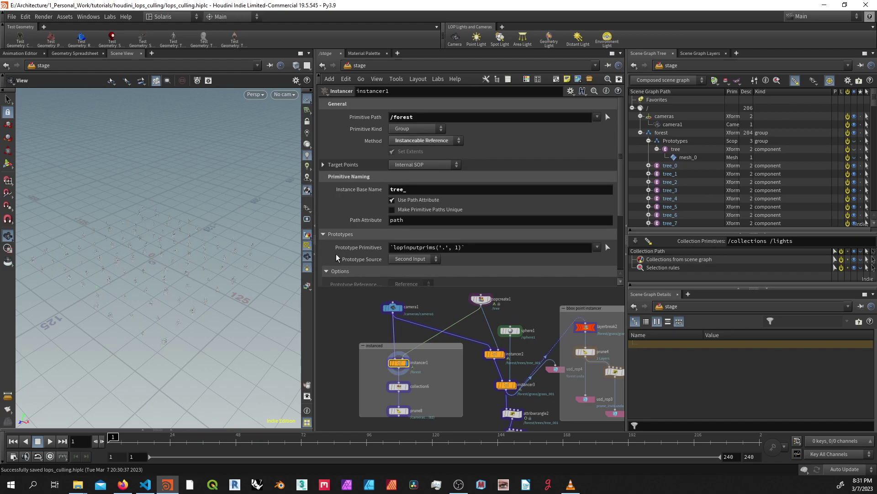
Switch to Firefox and read the Instances section of the USD Basics documentation page.
mouse_move(133, 484)
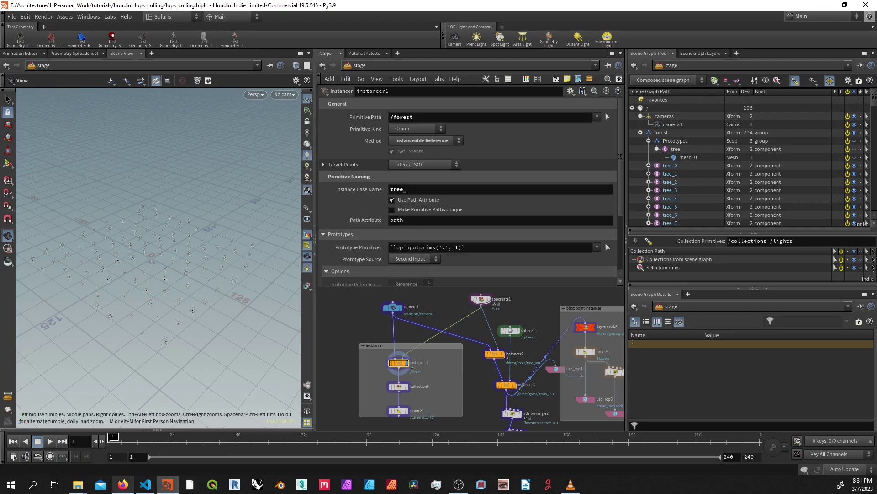
left_click(123, 485)
left_click(600, 4)
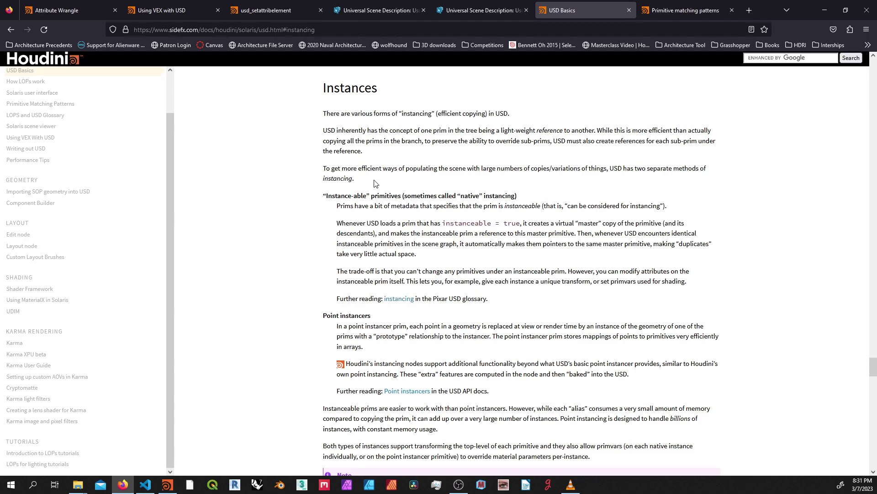
Return to Houdini and view the available instancing methods for instancer1 without changing the current one.
left_click(168, 484)
left_click(419, 140)
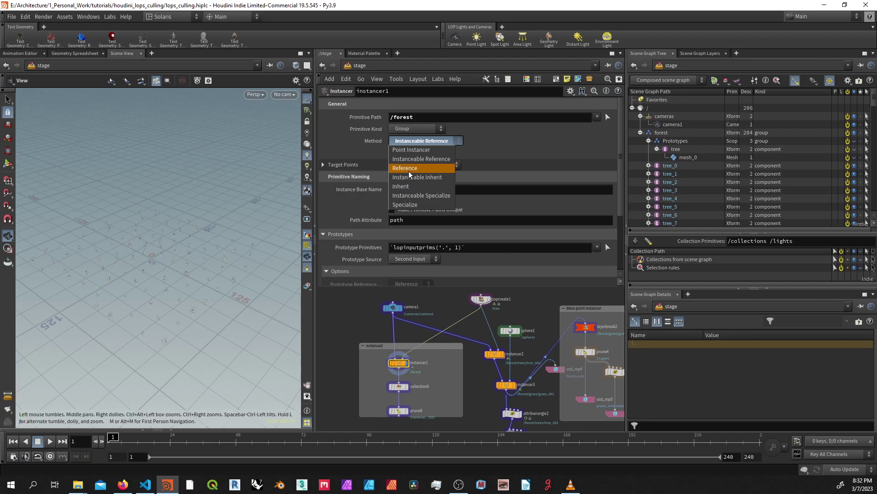
left_click(364, 306)
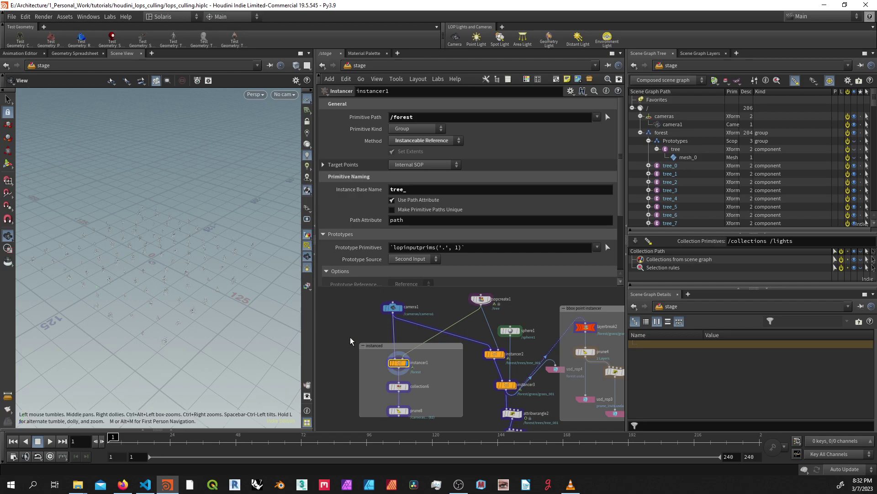
Add a Configure Primitive node beside the instanced network box and enable its Instanceable setting.
middle_click_drag(351, 332, 404, 314)
key("Tab")
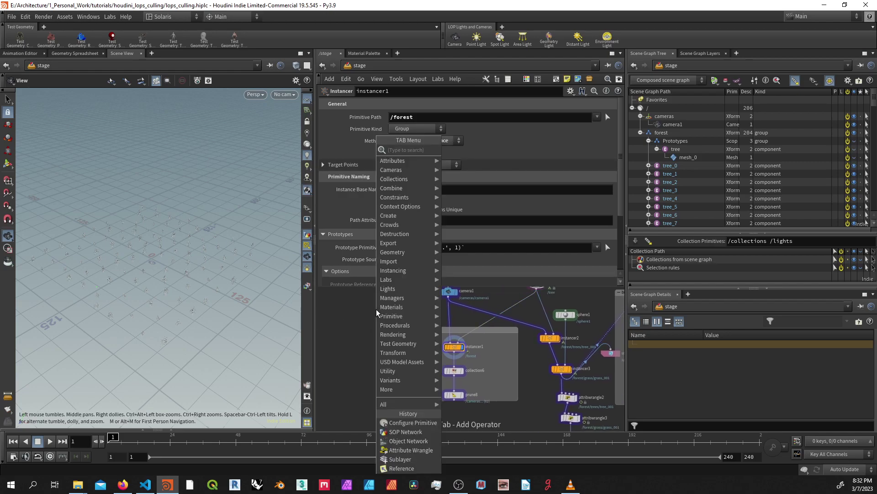
type("configu")
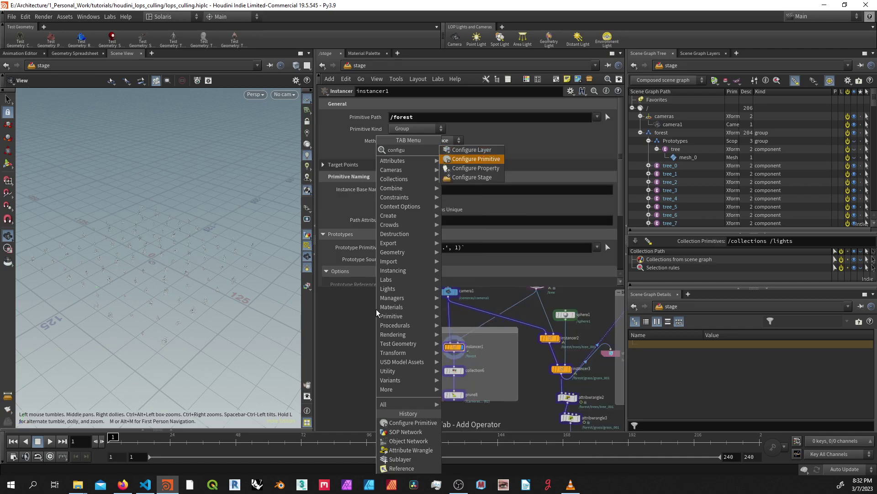
key("Return")
left_click(379, 309)
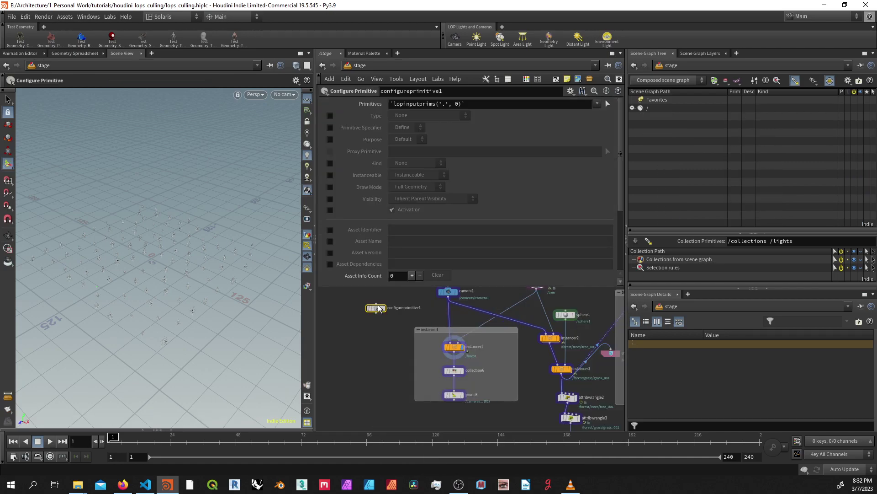
left_click(330, 175)
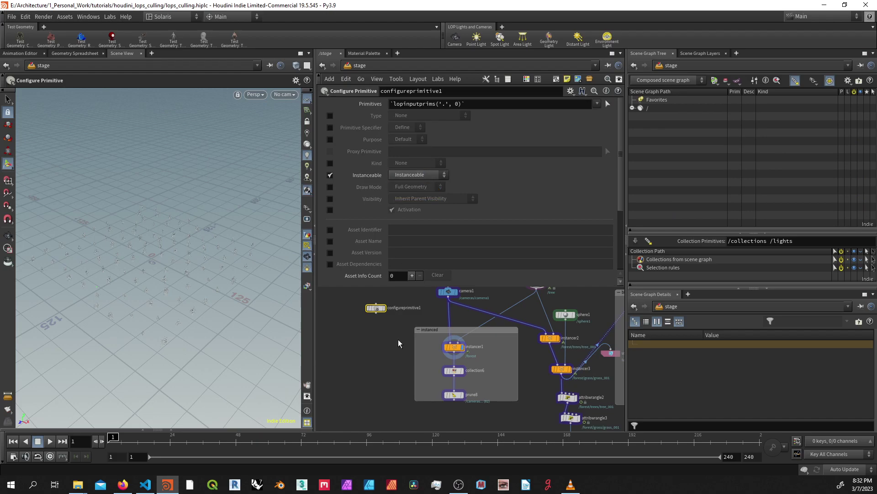
Select instancer1, collapse Prototypes in the scene graph and examine the individual tree primitives under forest.
left_click(453, 347)
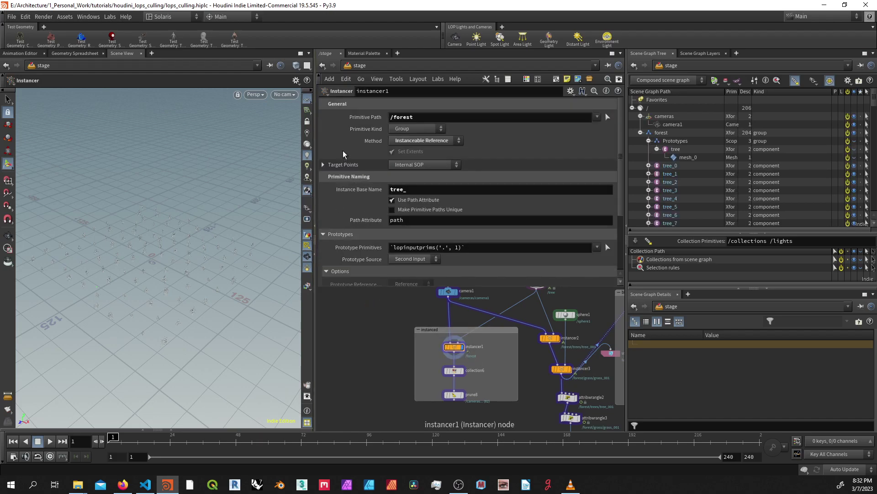
middle_click_drag(402, 353, 349, 351)
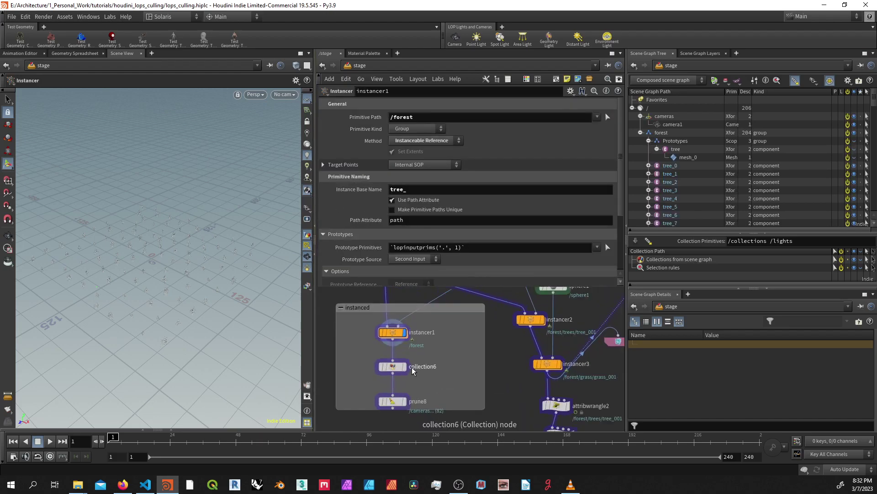
scroll(416, 380, "up", 2)
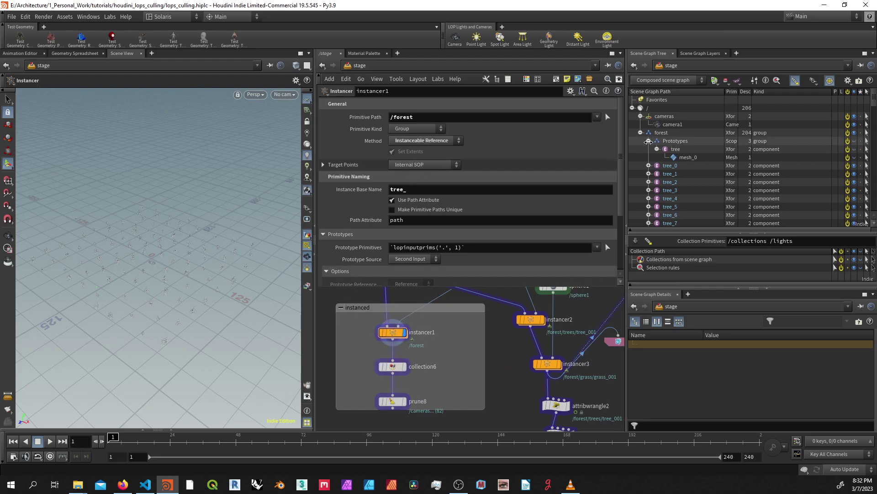
left_click(649, 141)
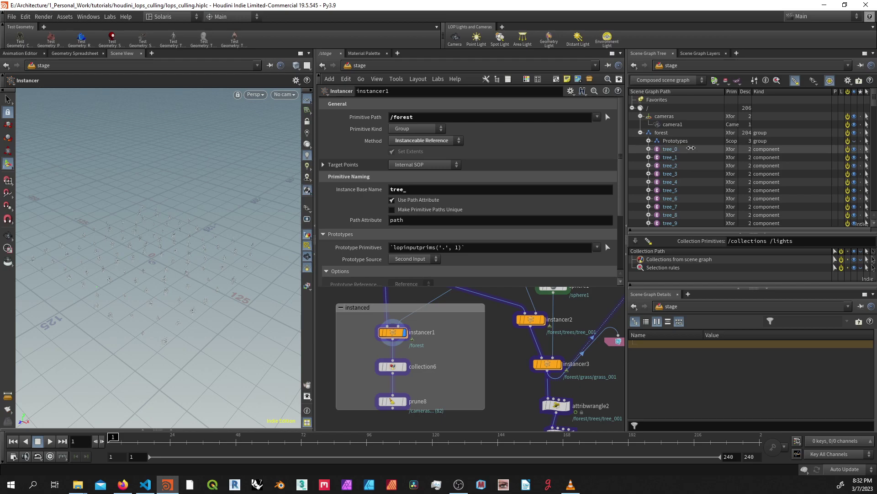
scroll(691, 148, "down", 20)
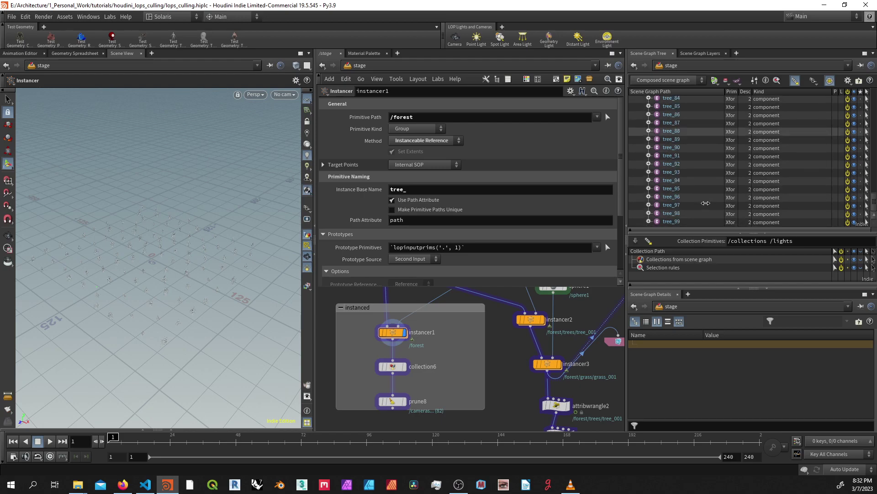
scroll(703, 201, "up", 20)
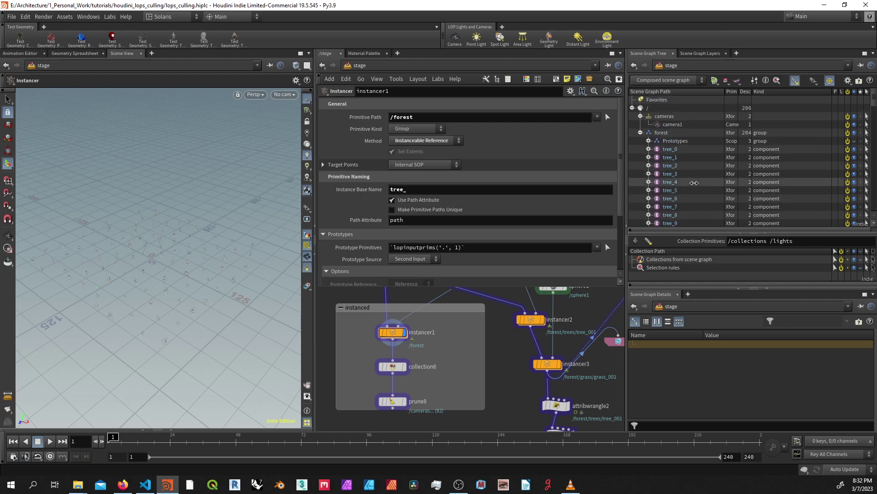
Display collection6 and examine its primitive pattern %bound(/cameras/camera1) alongside the trees in the viewport.
left_click(393, 366)
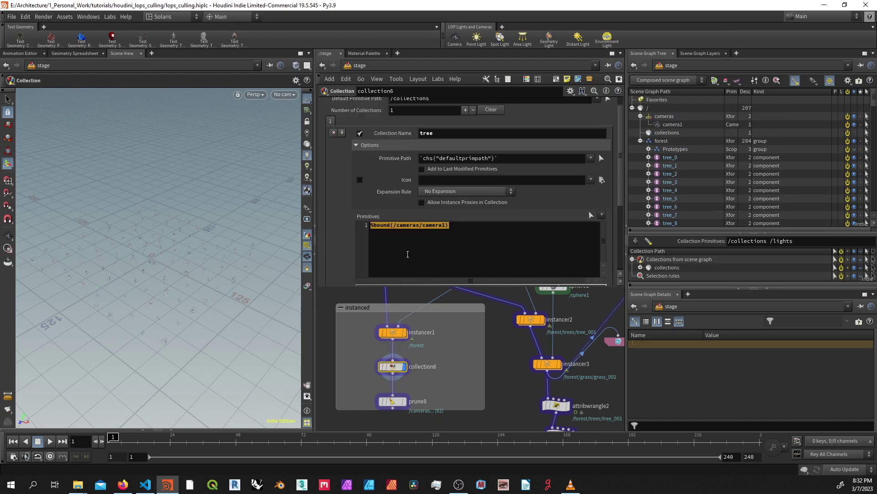
left_click(423, 224)
left_click_drag(464, 222, 360, 227)
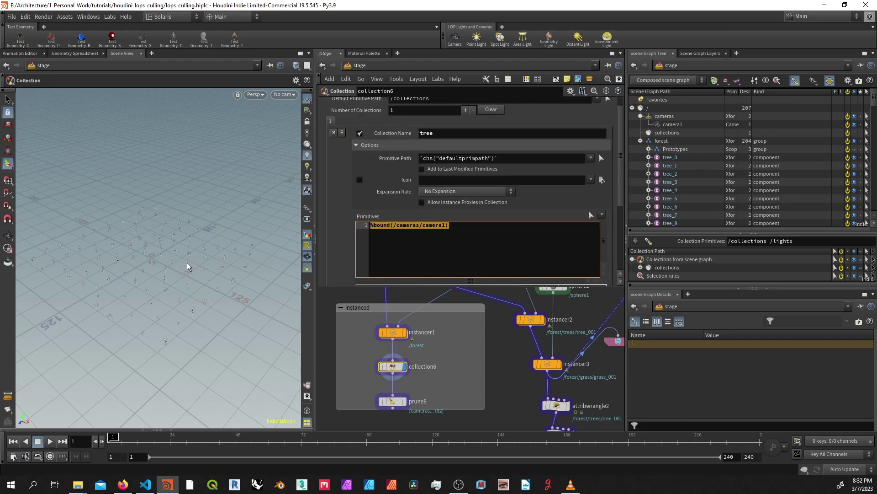
key("Escape")
left_click_drag(199, 261, 221, 248)
left_click_drag(136, 240, 219, 222)
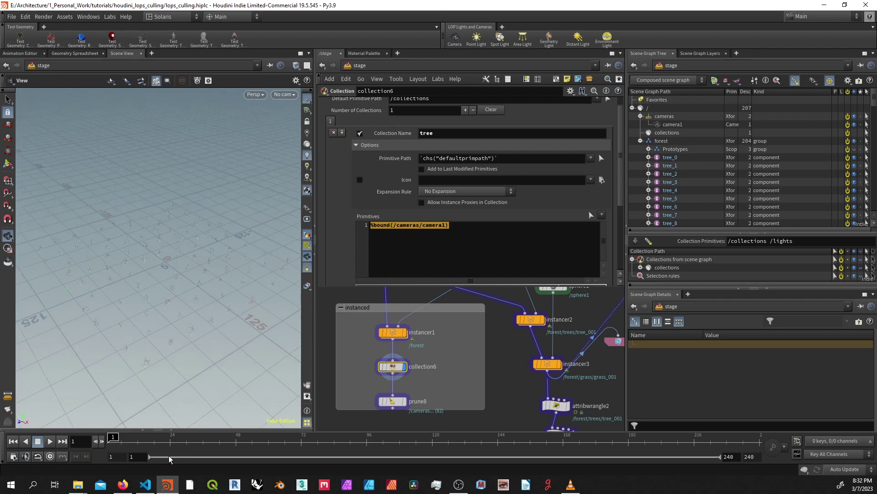
Check the %bound camera frustum syntax in Firefox's Primitive matching patterns documentation, then return to Houdini.
left_click(123, 485)
left_click(679, 10)
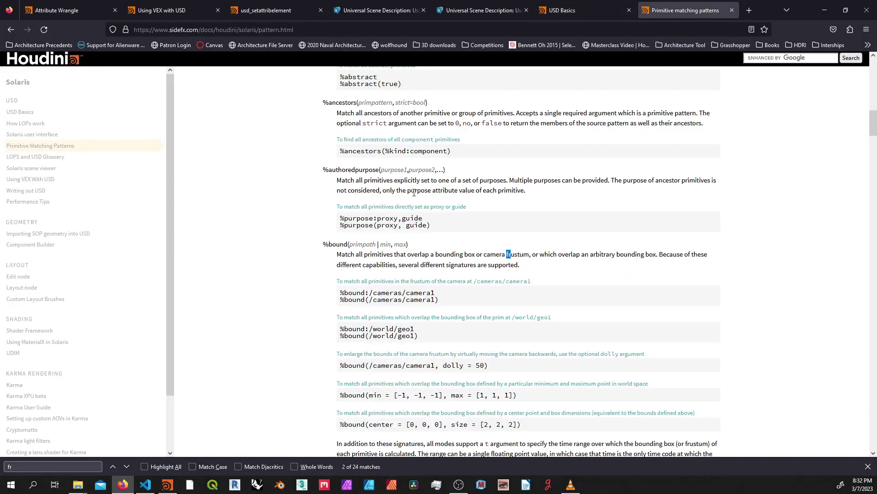
left_click_drag(446, 303, 340, 307)
left_click(167, 484)
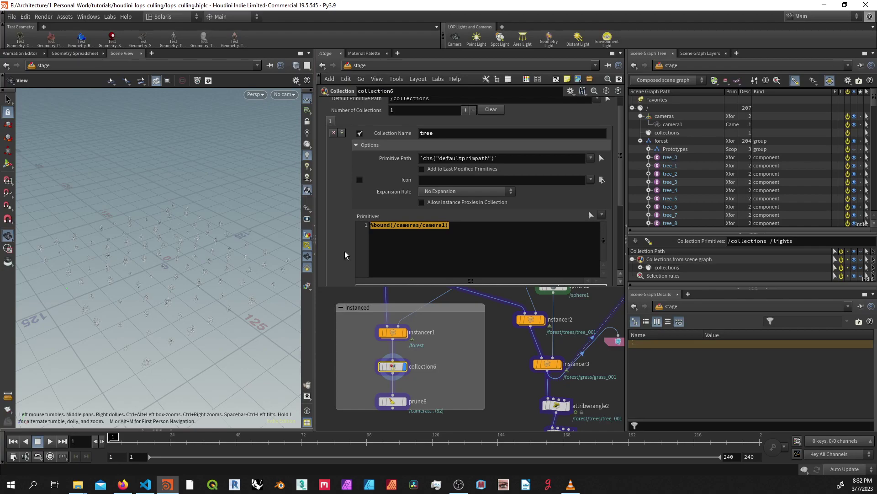
Turn off Add Exclusions on collection6 and select the primitives belonging to the tree collection.
scroll(338, 264, "down", 2)
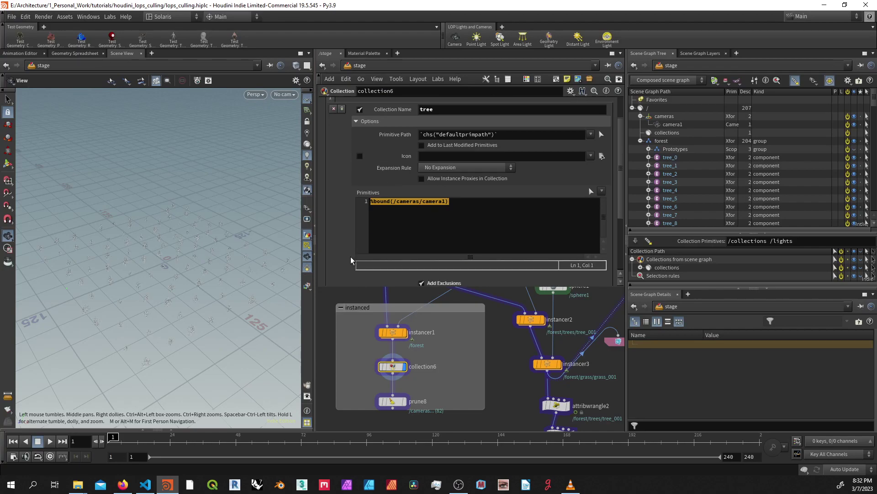
left_click(439, 280)
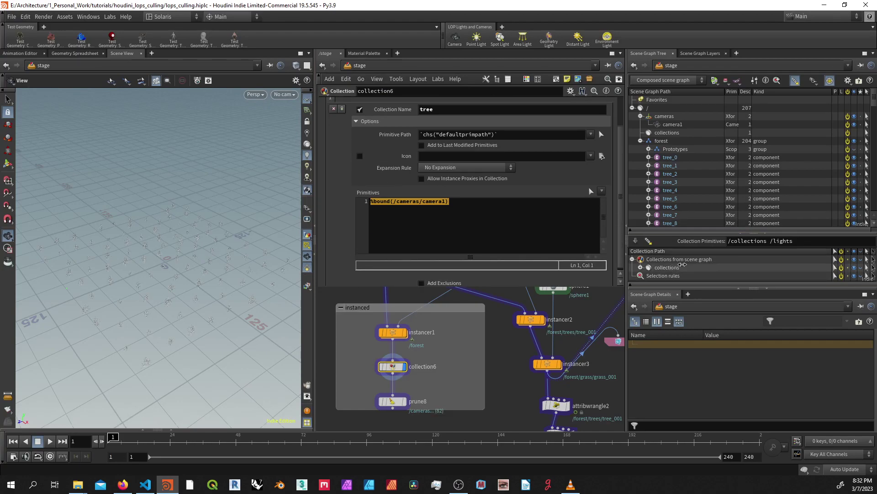
left_click(828, 276)
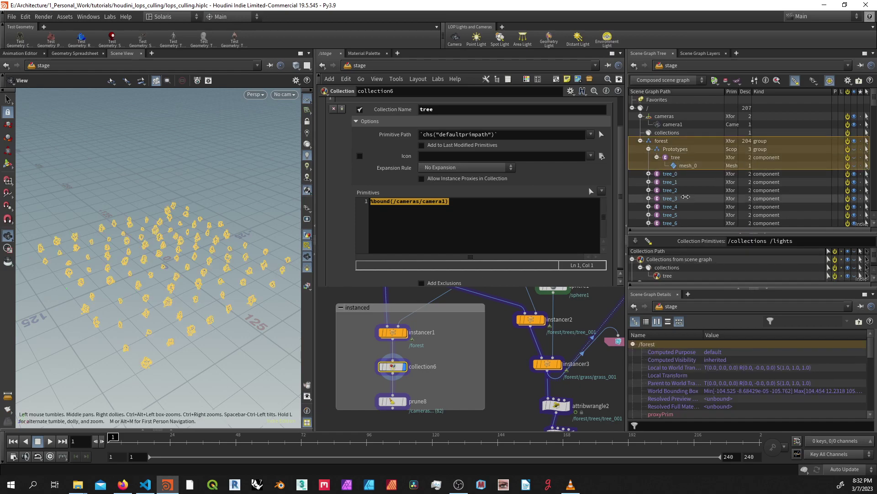
Examine the highlighted collection members under forest in the scene graph and select the Prototypes primitive.
scroll(683, 170, "down", 2)
scroll(683, 170, "up", 1)
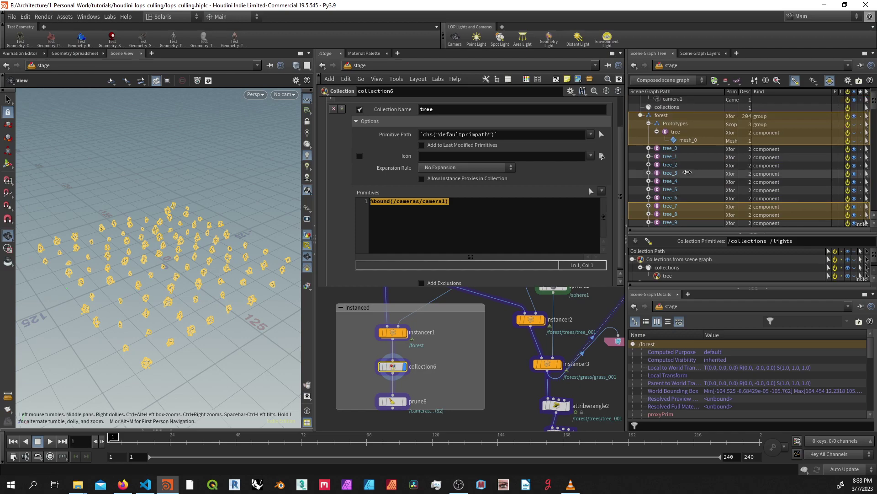
scroll(691, 199, "up", 1)
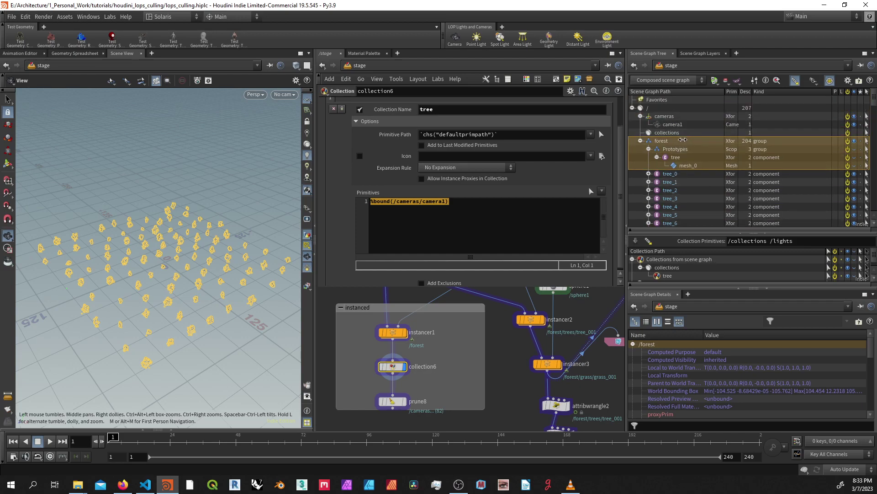
left_click(679, 145)
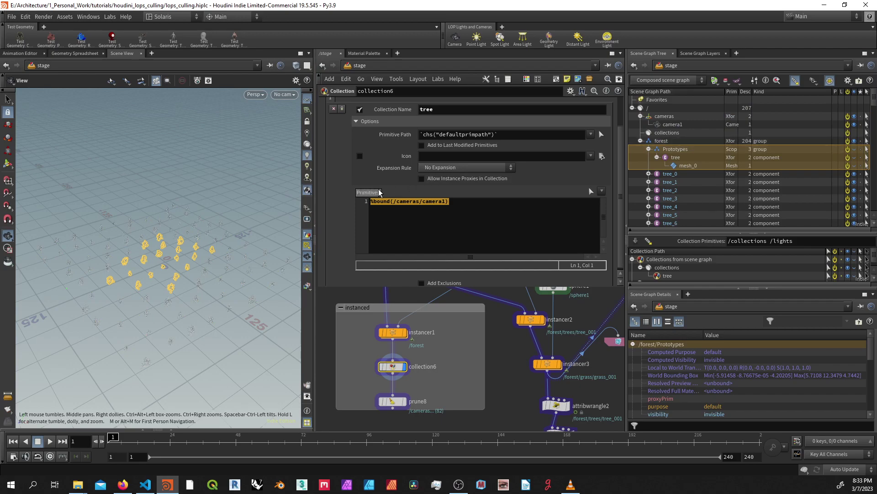
Turn Add Exclusions on for collection6 to exclude /forest, and select the primitives belonging to the tree collection.
scroll(350, 187, "down", 1)
left_click(422, 280)
scroll(343, 253, "down", 2)
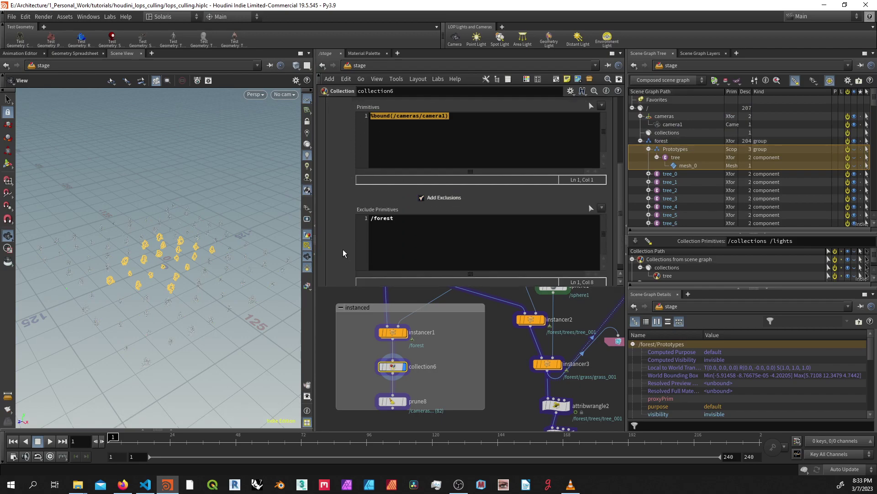
left_click(681, 133)
left_click(827, 275)
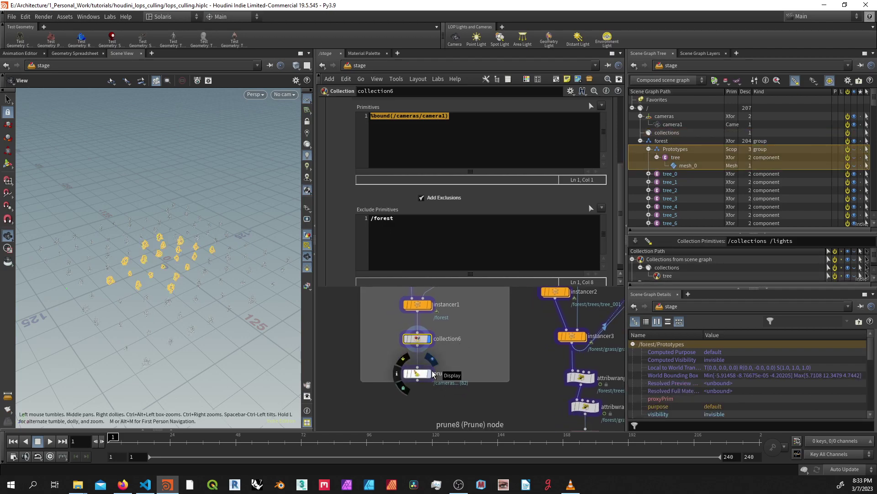
Display prune8 and examine its %tree primitive pattern, comparing it with the collection name in collection6.
left_click(423, 373)
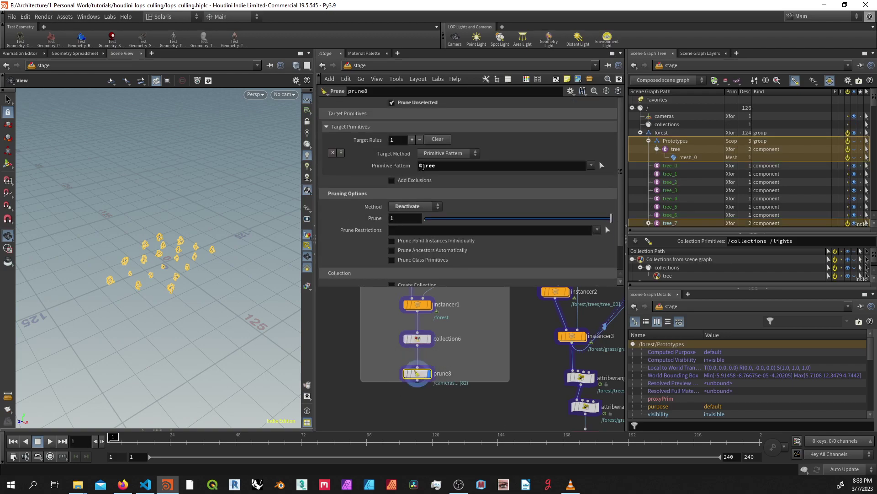
double_click(423, 166)
left_click(417, 339)
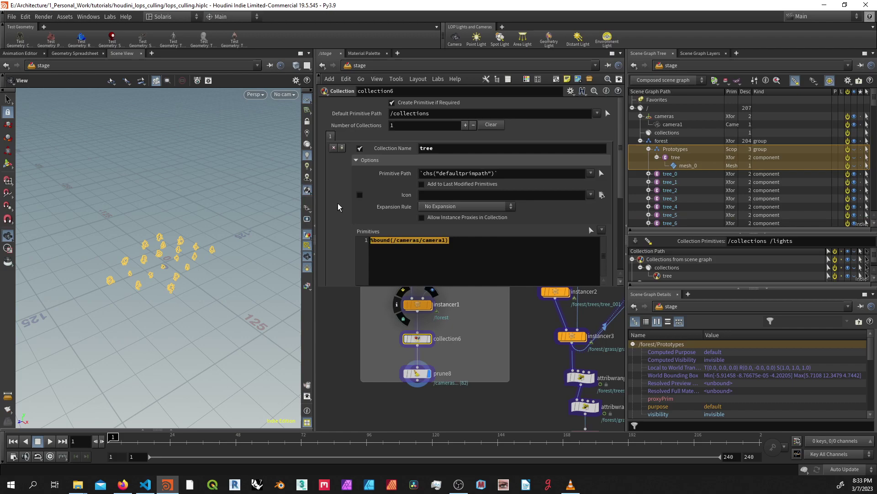
scroll(540, 363, "down", 3)
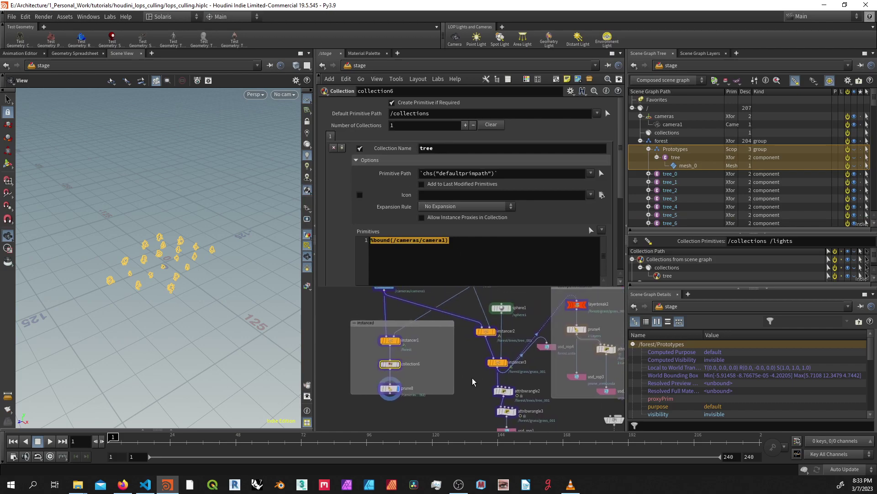
Display instancer3 and examine the grass and tree point instancers in the viewport and scene graph.
middle_click_drag(441, 346, 390, 358)
middle_click_drag(515, 312, 447, 323)
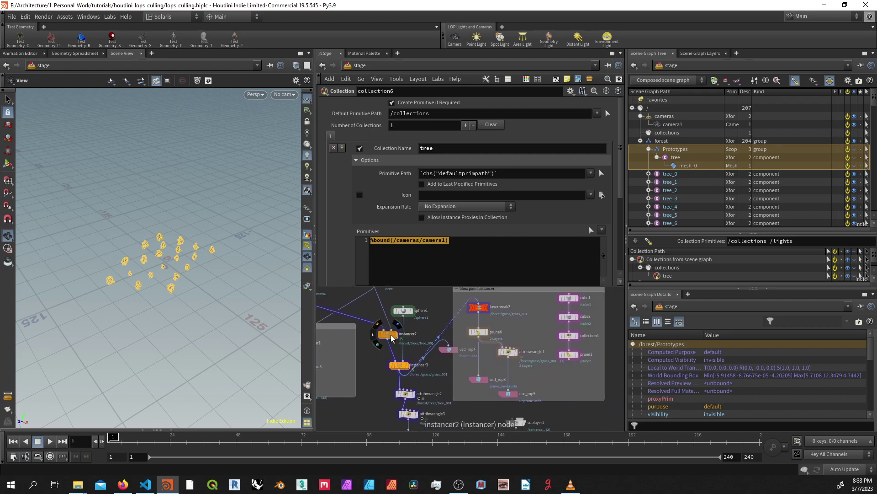
middle_click_drag(515, 326, 500, 320)
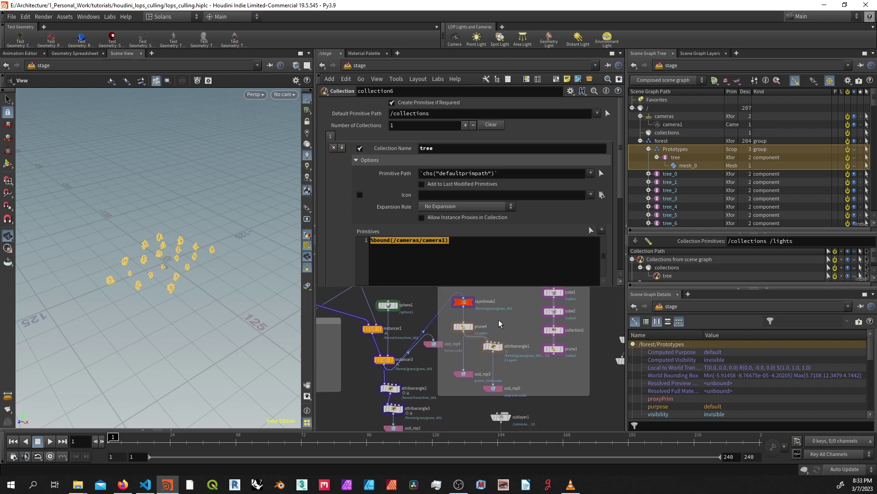
scroll(463, 318, "up", 1)
middle_click_drag(399, 335, 416, 350)
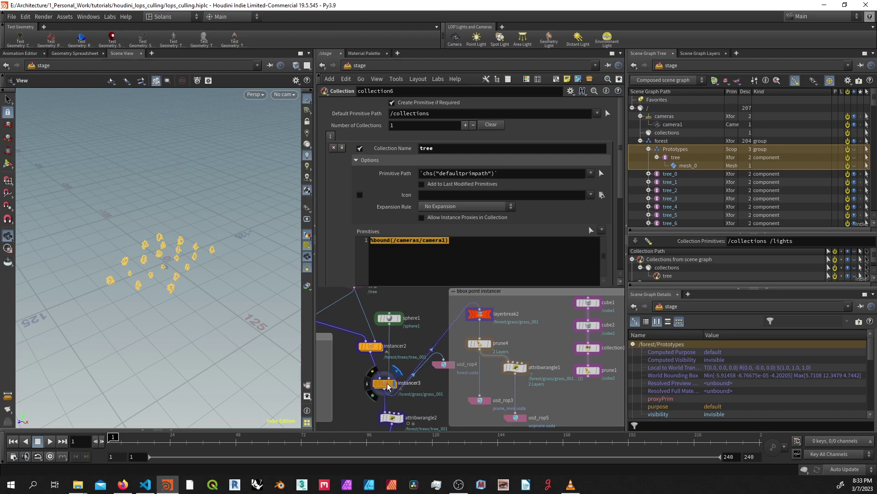
left_click(388, 387)
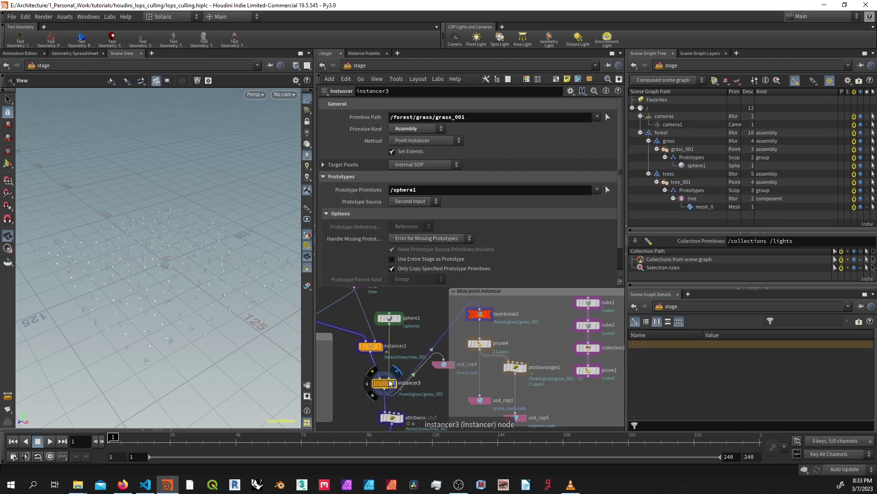
Display layerbreak2 and prune4 in the bbox point instancer group to examine the bounding box pruning of the instances.
left_click(488, 315)
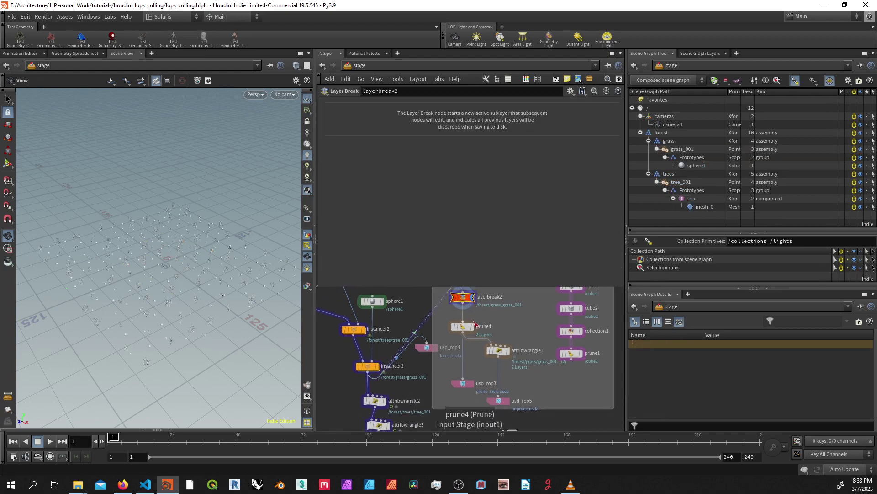
left_click(473, 326)
scroll(472, 329, "down", 1)
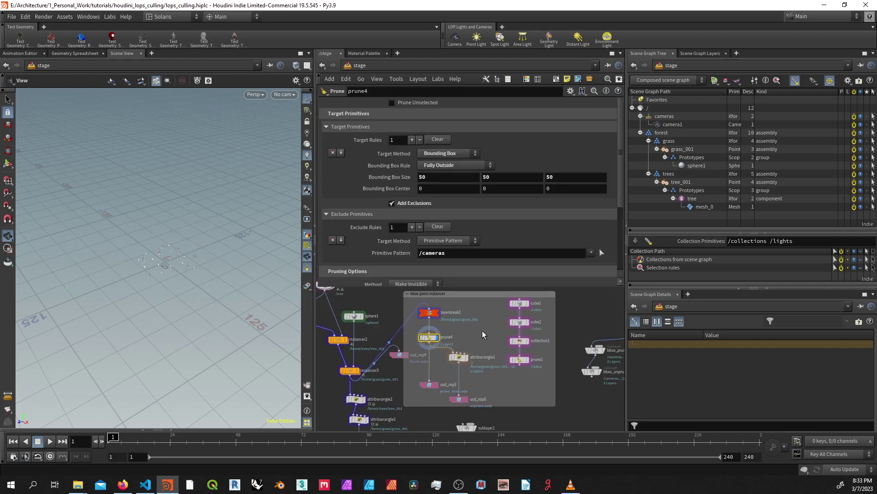
scroll(482, 331, "down", 3)
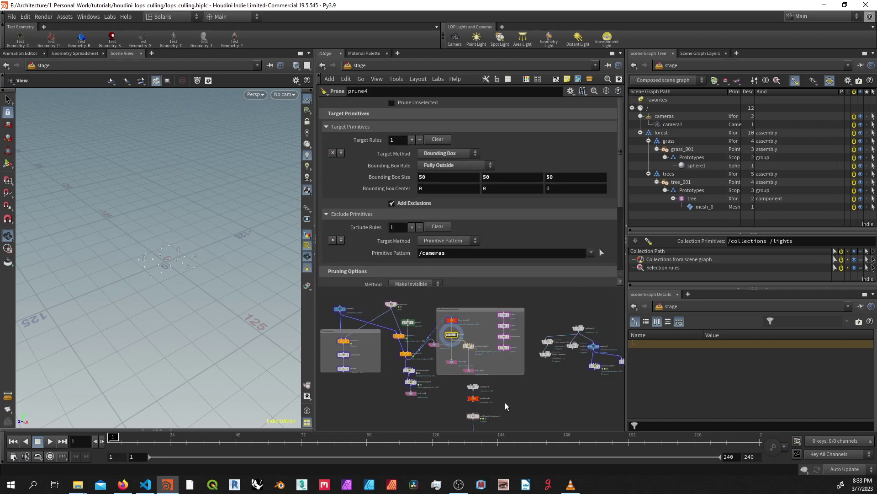
Display sublayer1 and examine its sublayer file setting and the node chain below it.
scroll(505, 402, "up", 4)
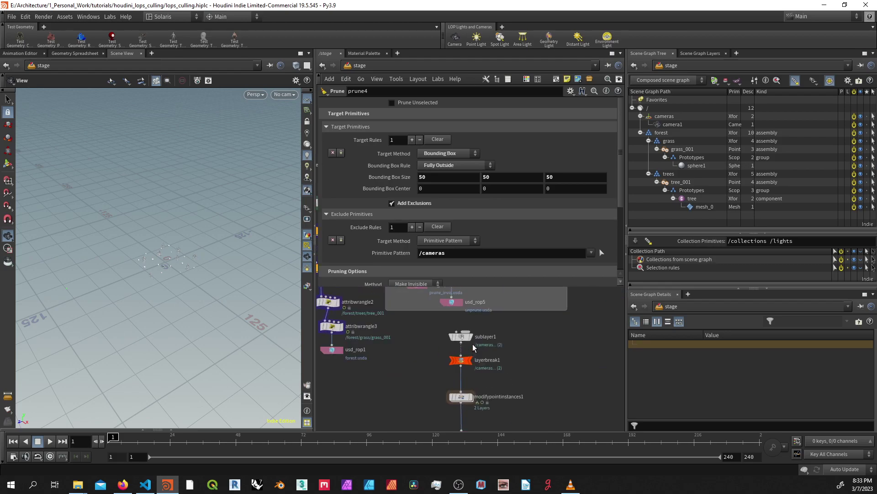
mouse_move(473, 345)
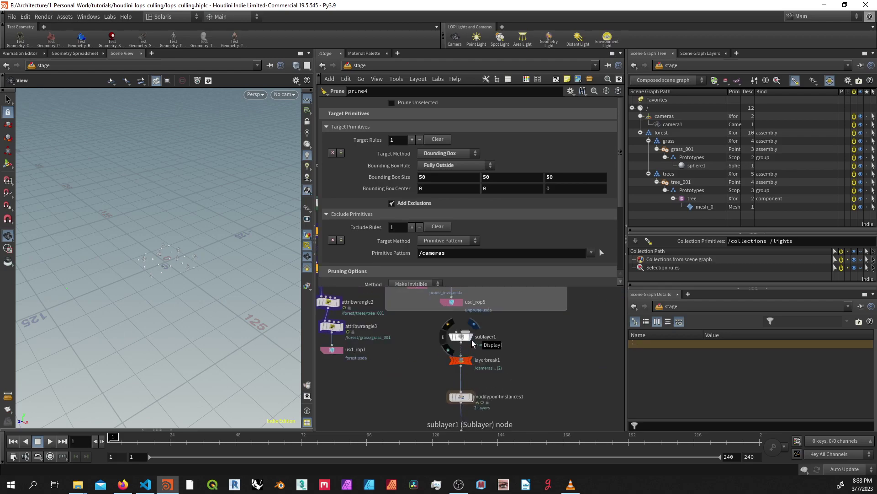
left_click(472, 342)
scroll(457, 333, "down", 1)
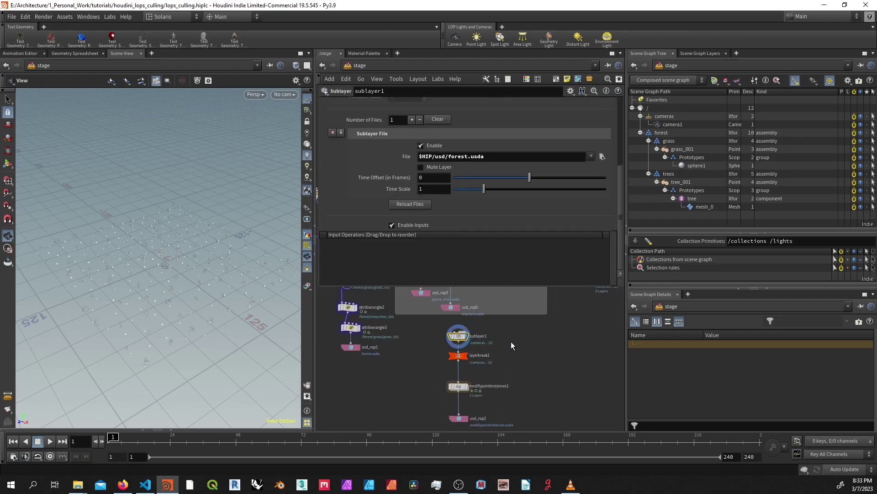
scroll(511, 341, "up", 3)
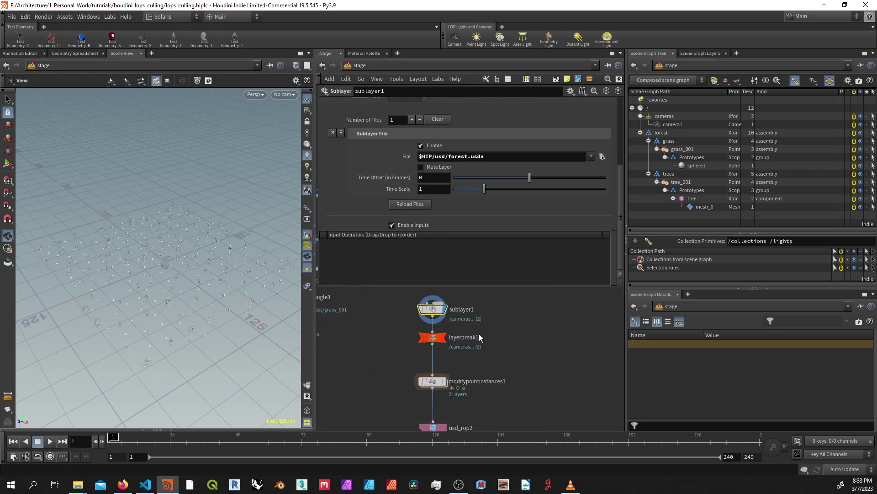
Display modifypointinstances1, inspect the attribwrangle1 code inside it, and return to the stage level.
mouse_move(447, 383)
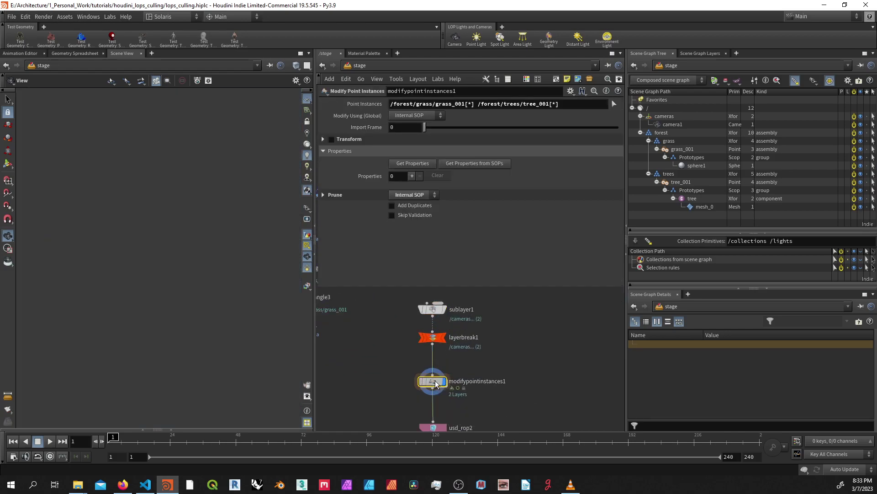
double_click(447, 382)
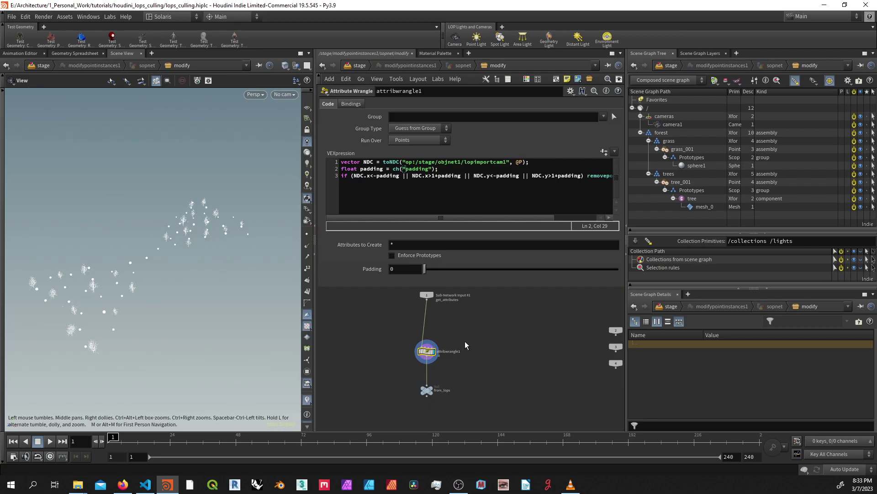
key("u")
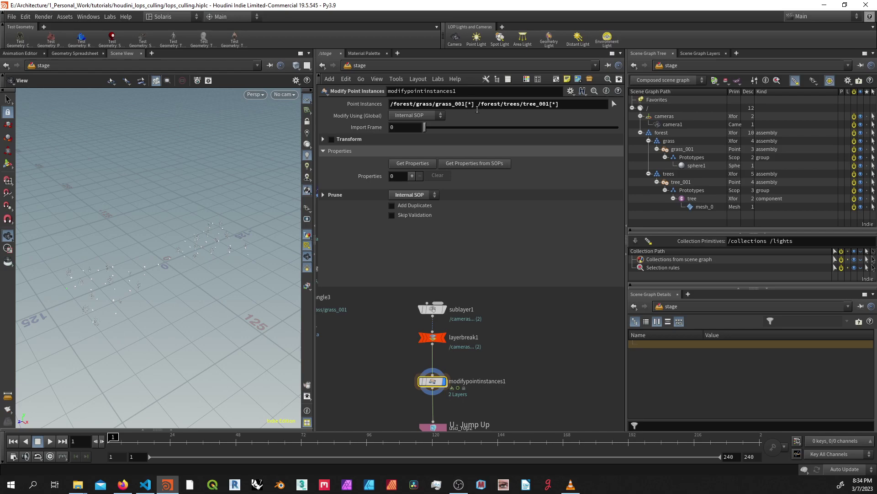
Highlight the NDC padding condition in modifypointinstances1's inner wrangle, return to the stage and view the culled instances.
double_click(431, 382)
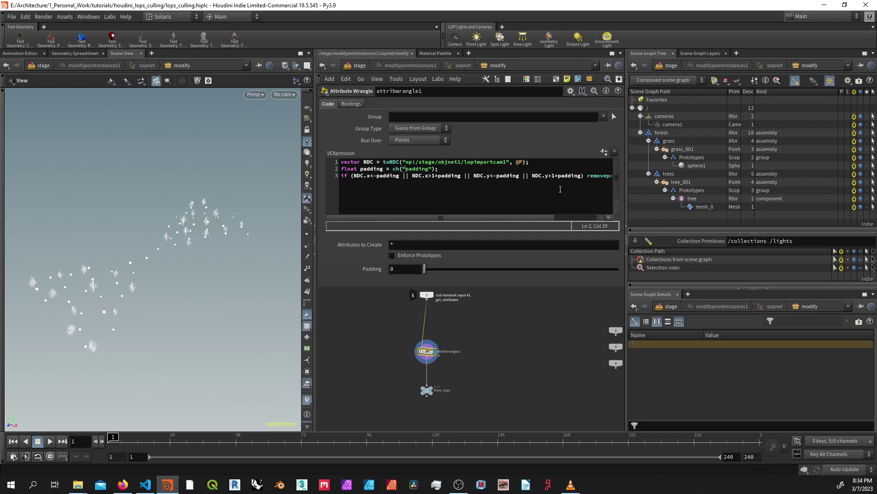
left_click_drag(541, 177, 336, 176)
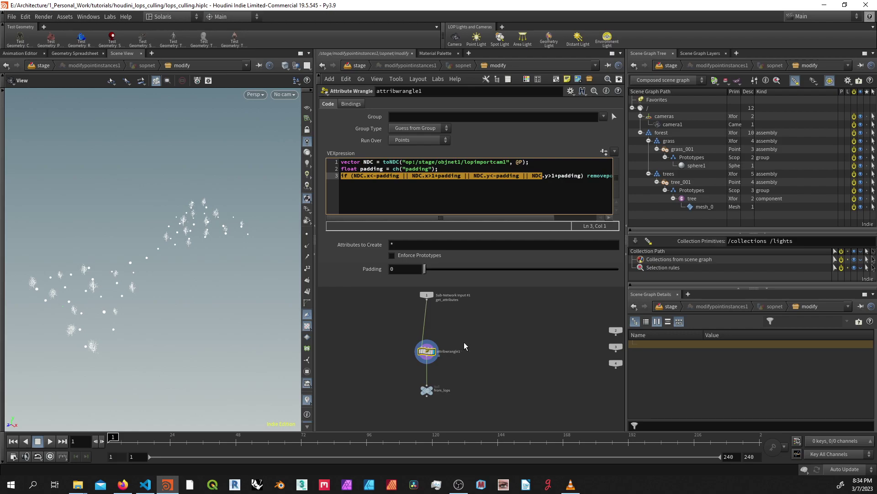
key("u")
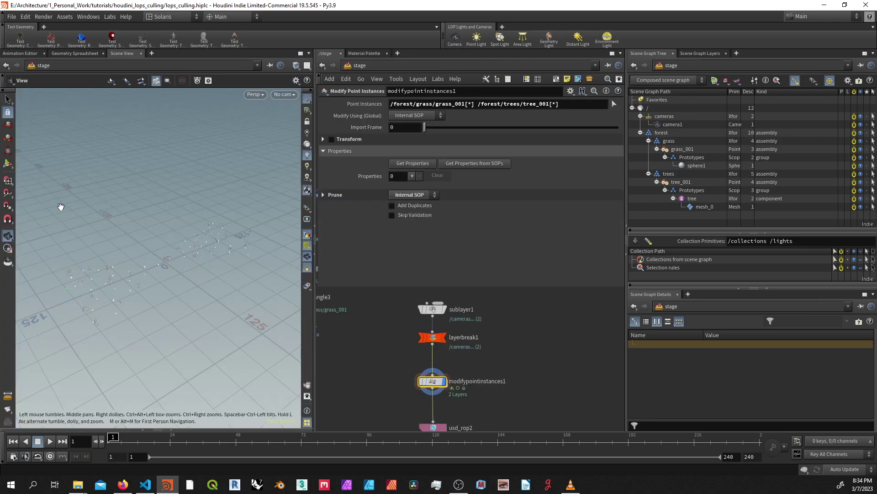
right_click_drag(179, 222, 179, 260)
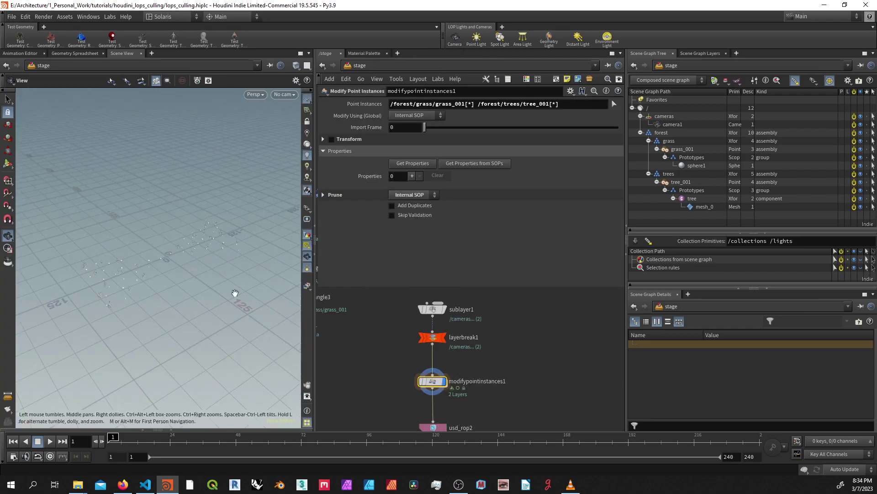
Switch to Visual Studio Code, close modifypointinstances_unprune.usda and bring up modifypointinstances.usda.
scroll(480, 386, "down", 5)
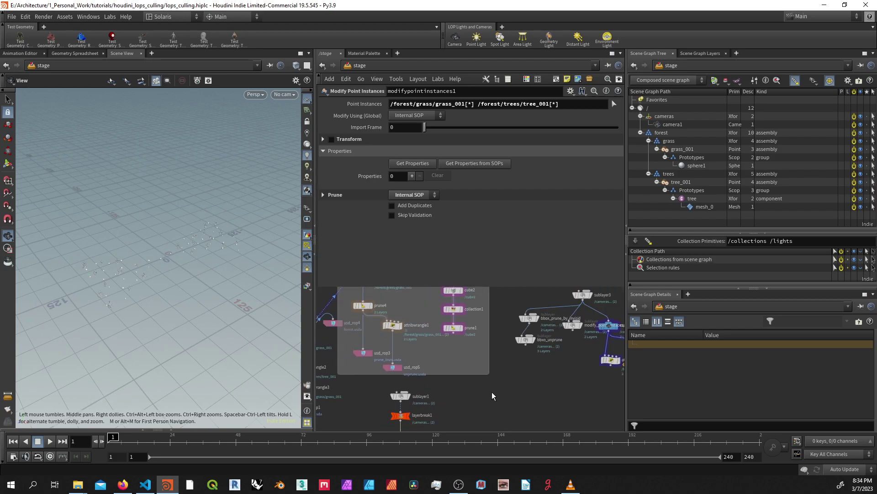
scroll(484, 370, "up", 2)
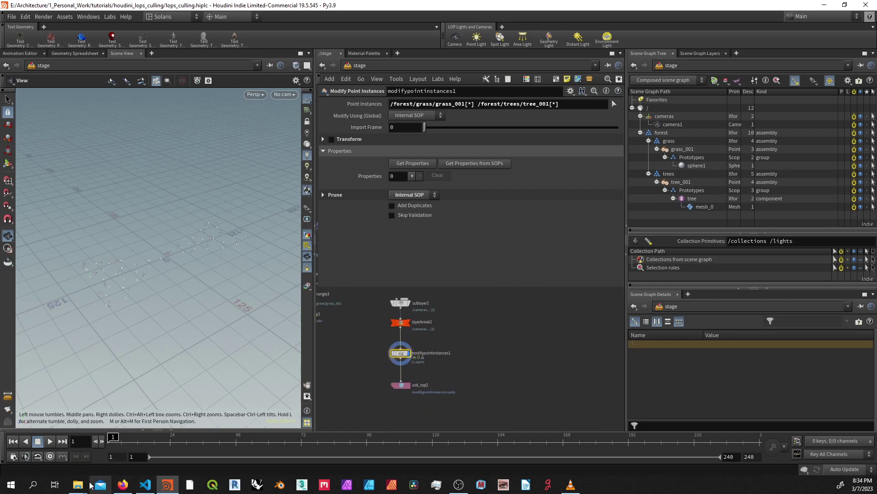
mouse_move(78, 485)
left_click(145, 484)
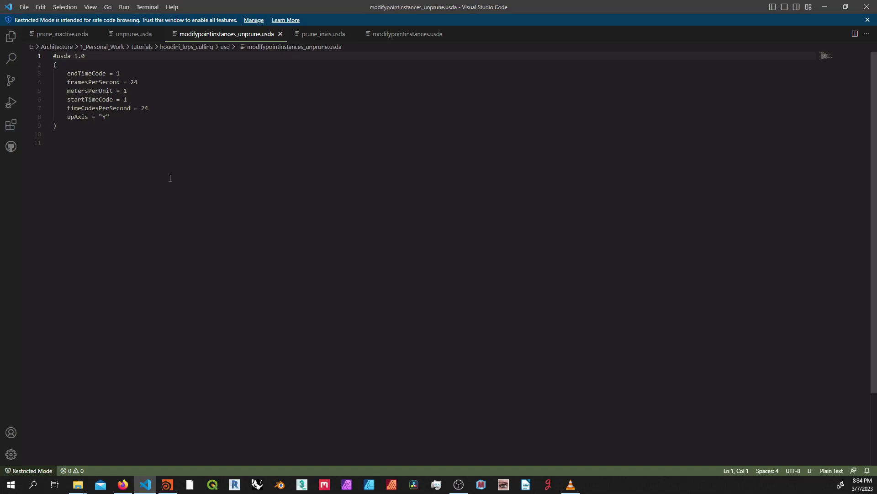
left_click(280, 33)
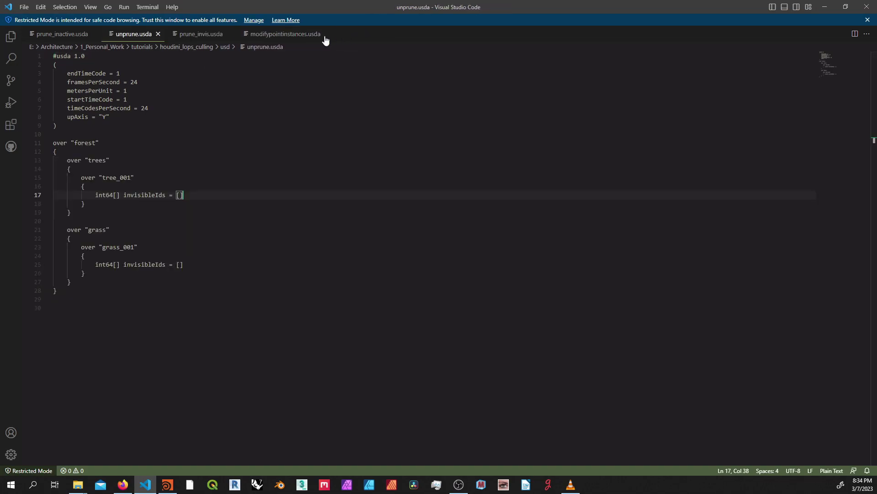
left_click(315, 38)
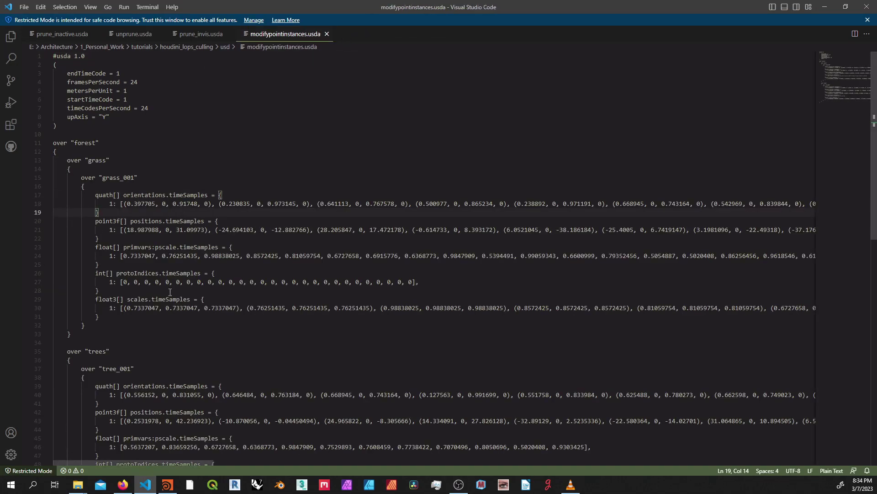
Check the file sizes in the usd folder, then examine the grass_001 orientations and positions in modifypointinstances.usda.
left_click(77, 485)
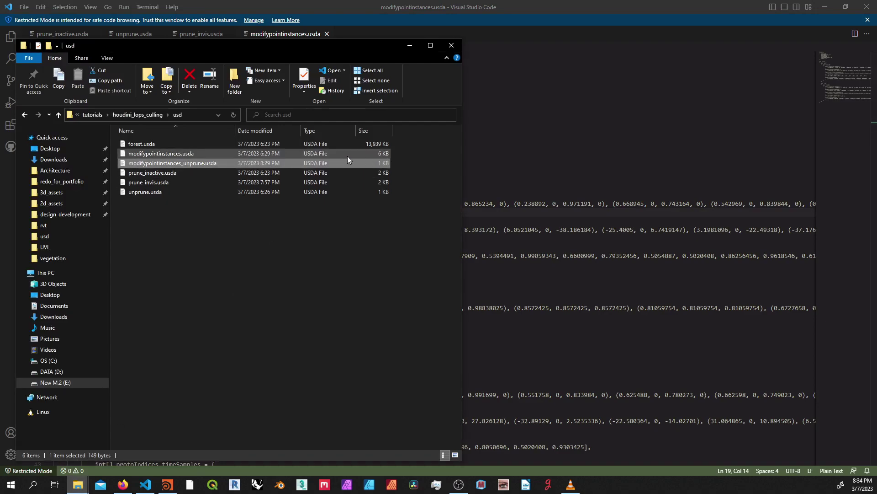
left_click(493, 140)
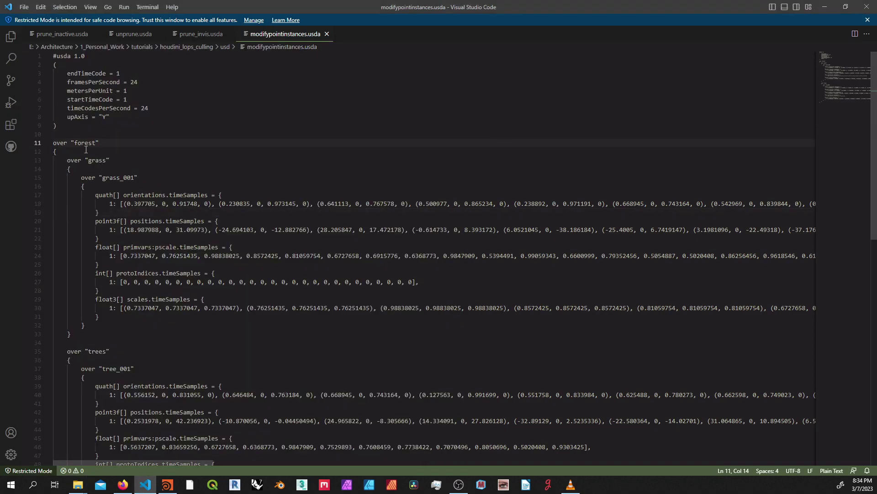
left_click(166, 178)
left_click_drag(166, 195, 146, 230)
key("Left")
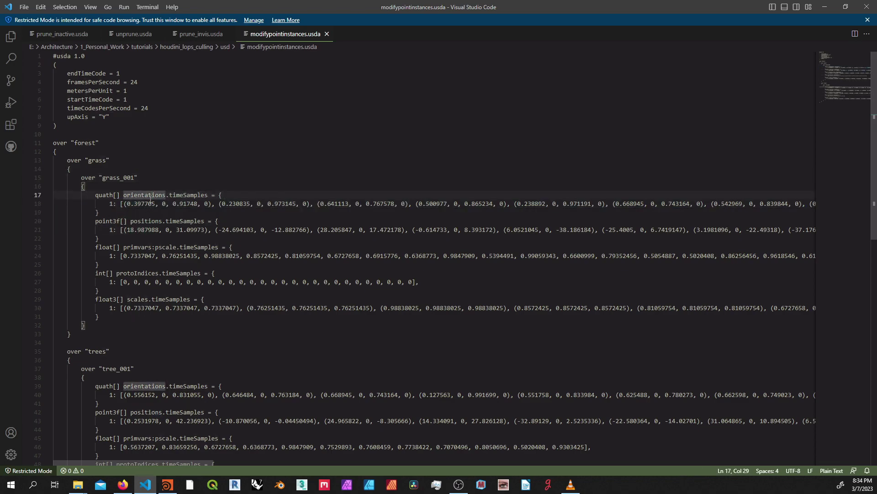
left_click_drag(324, 203, 16, 222)
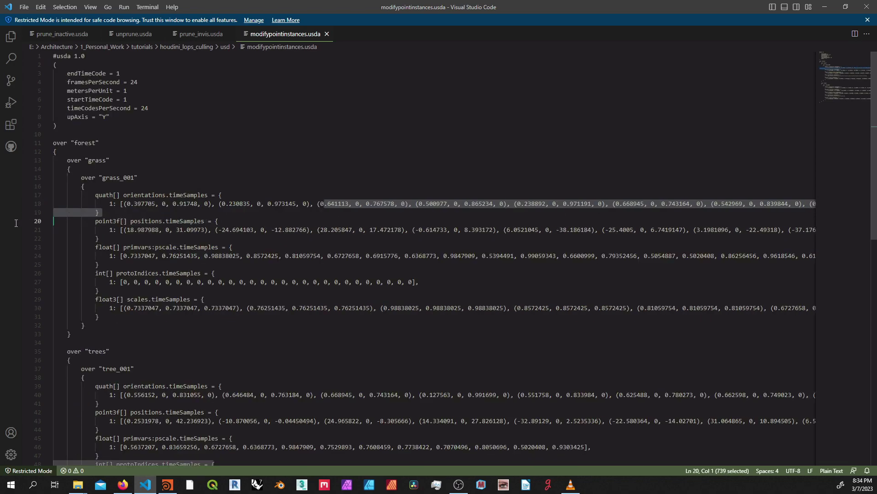
Switch to Houdini, duplicate sublayer1 beside the modifypointinstances1 chain, and set the copy's file to $HIP/usd/forest.usda.
left_click(167, 484)
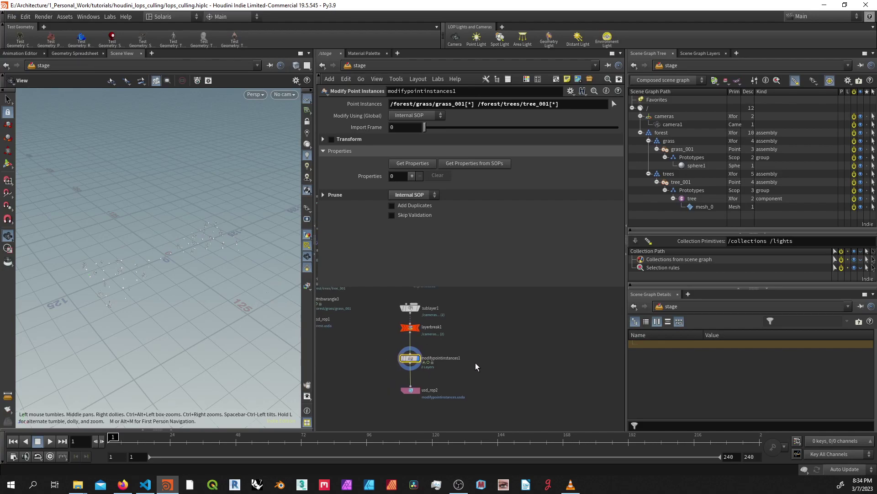
key("Tab")
key("Escape")
left_click_drag(415, 312, 495, 317, "alt")
left_click(603, 156)
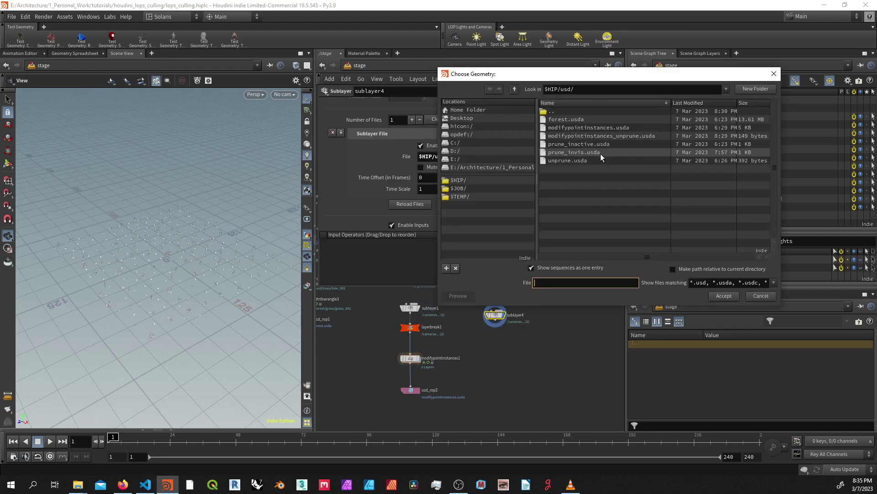
double_click(567, 119)
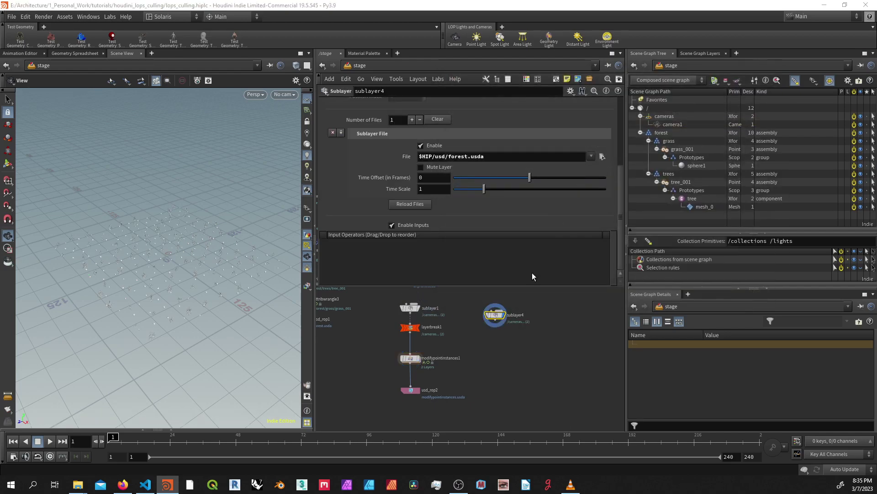
Duplicate sublayer4 below itself, wire the copy after it, and set the copy's file to $HIP/usd/modifypointinstances.usda.
left_click(495, 326)
key("Escape")
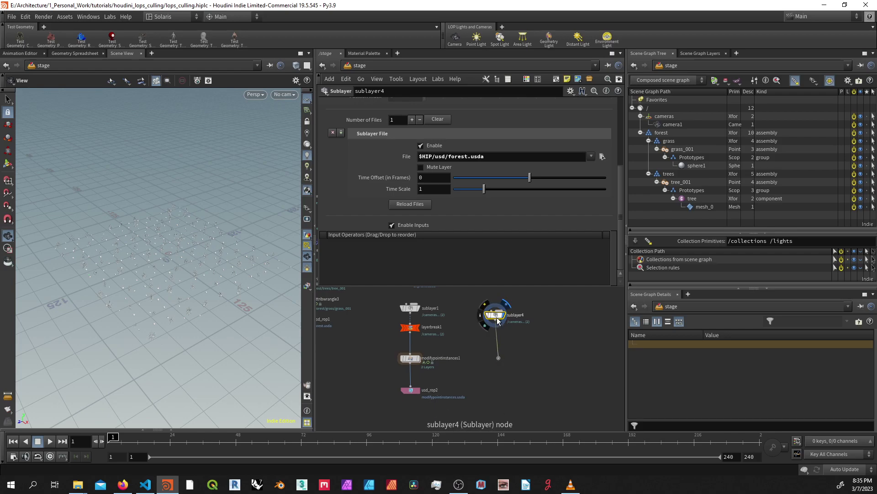
left_click_drag(497, 316, 482, 363, "alt")
left_click(496, 320)
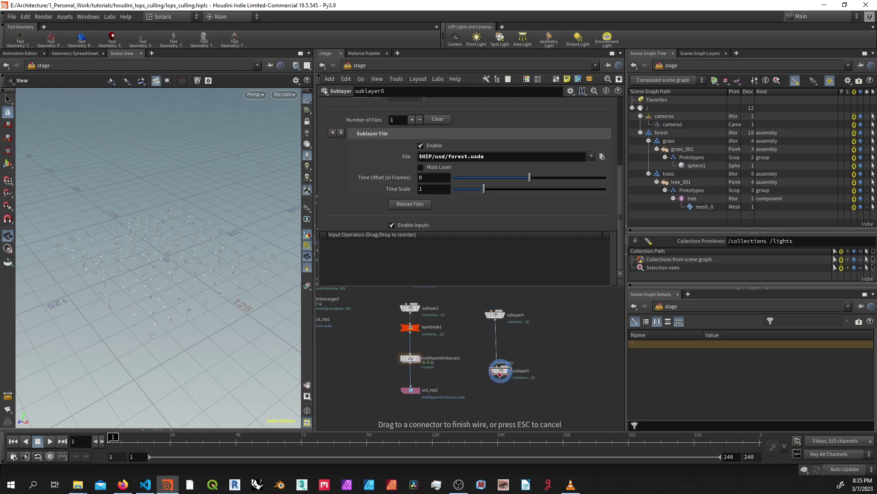
left_click(499, 371)
left_click(602, 157)
double_click(591, 128)
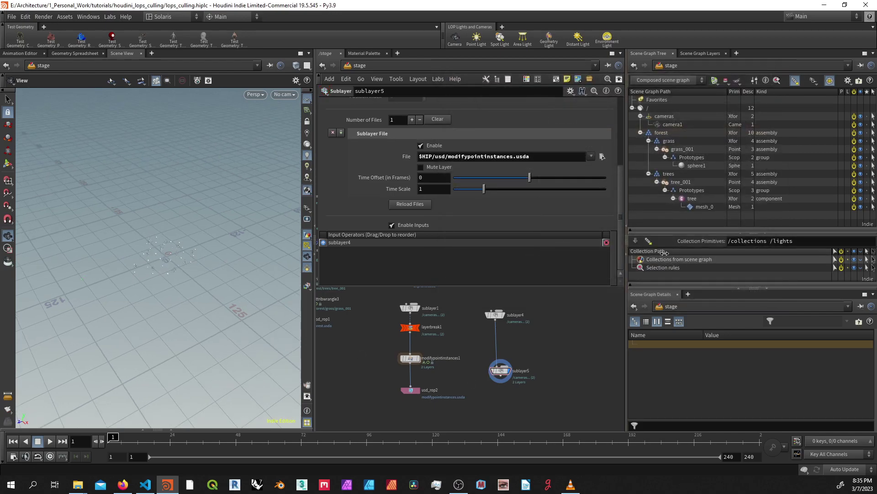
Select tree_001 in the scene graph and compare its instance attributes on sublayer5 and sublayer4.
left_click(681, 182)
scroll(692, 352, "down", 5)
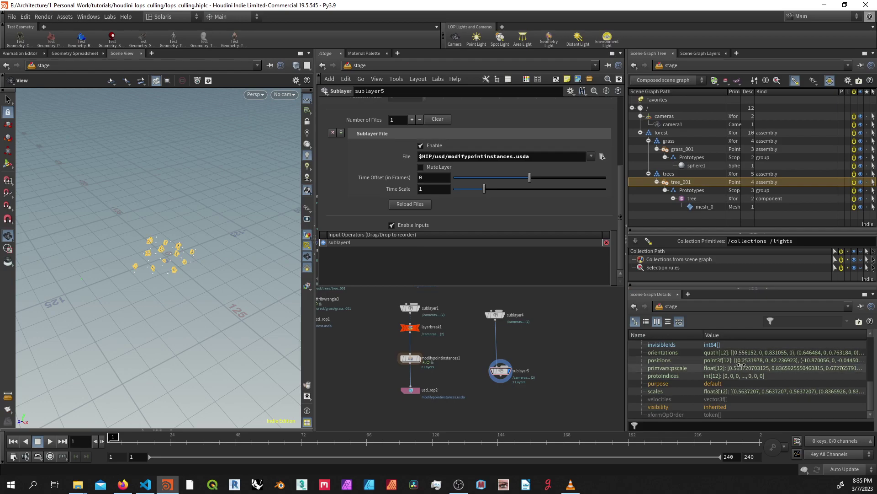
left_click(514, 322)
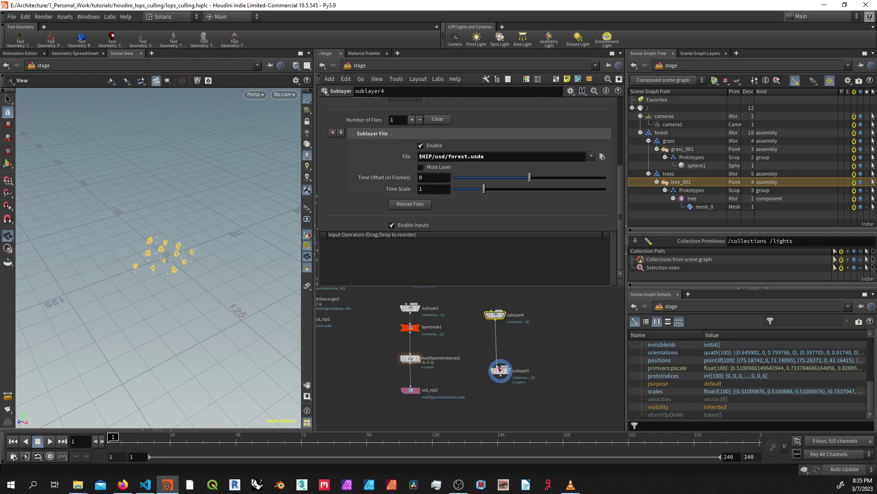
scroll(506, 360, "up", 2)
left_click_drag(496, 374, 488, 335)
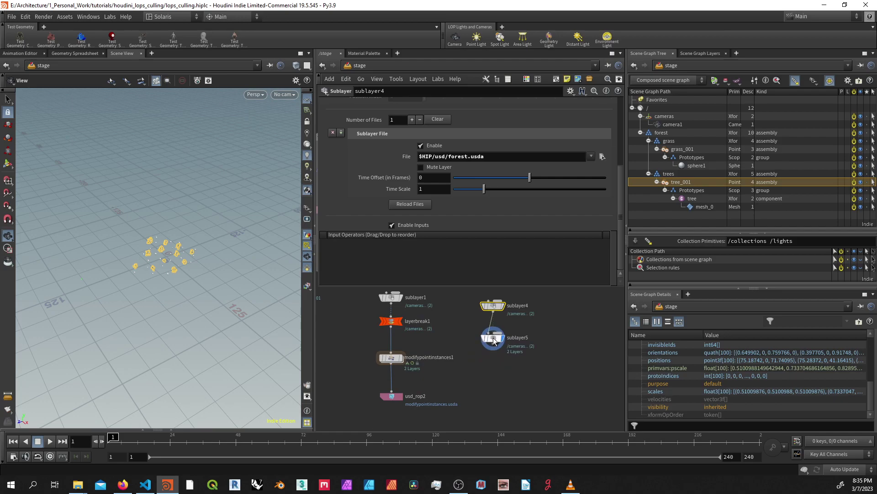
left_click(488, 335)
Arrange sublayer4 and sublayer5 beside the original chain, with sublayer5 level with modifypointinstances1, and review tree_001's attributes.
middle_click_drag(484, 374, 522, 394)
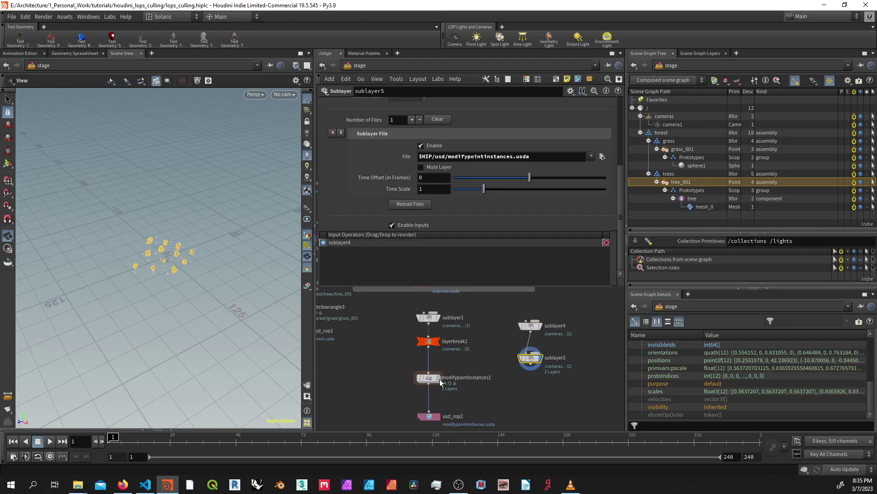
mouse_move(441, 383)
middle_click_drag(463, 374, 451, 363)
left_click_drag(520, 351, 521, 370)
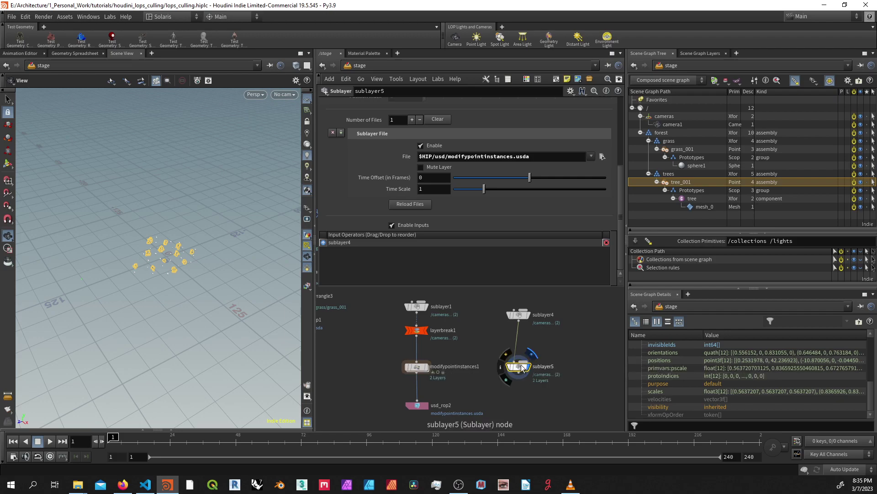
left_click_drag(520, 322, 520, 331)
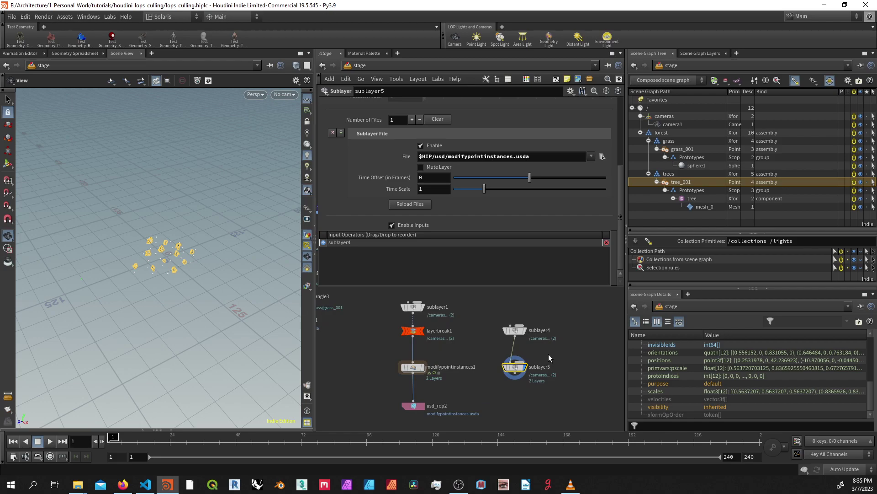
middle_click_drag(549, 354, 521, 362)
scroll(522, 366, "down", 1)
scroll(522, 361, "up", 1)
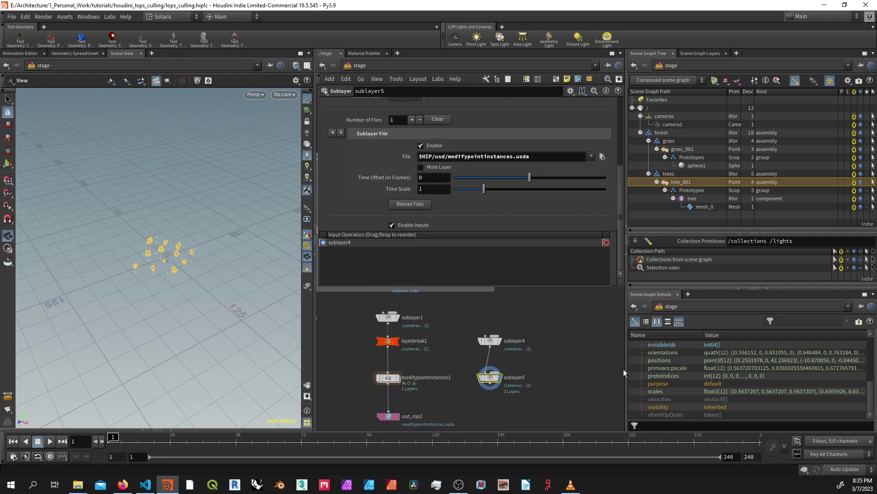
scroll(726, 376, "up", 1)
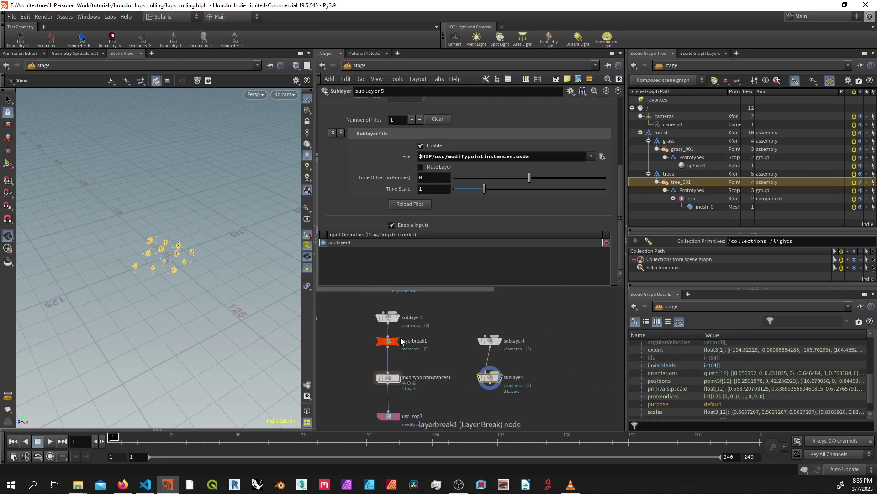
Switch to Visual Studio Code, examine grass_001's orientations.timeSamples entry in modifypointinstances.usda, and return to Houdini.
left_click(145, 484)
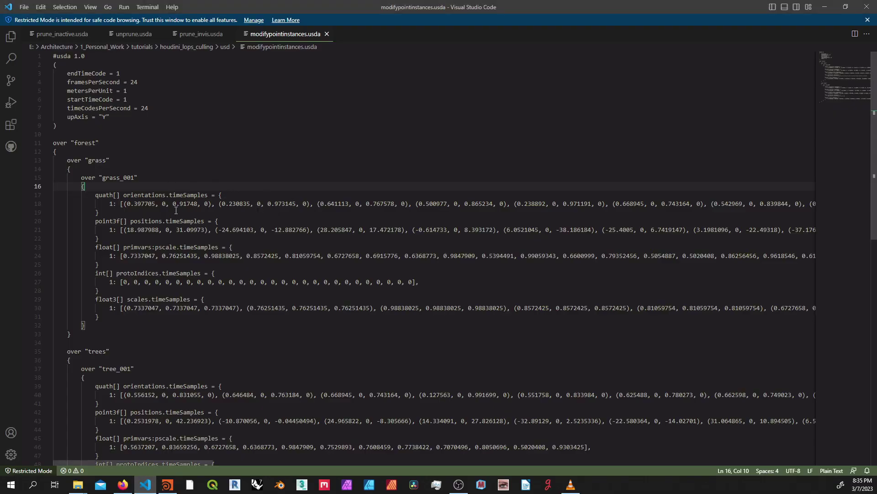
left_click_drag(182, 206, 304, 206)
left_click(330, 181)
left_click_drag(169, 194, 125, 196)
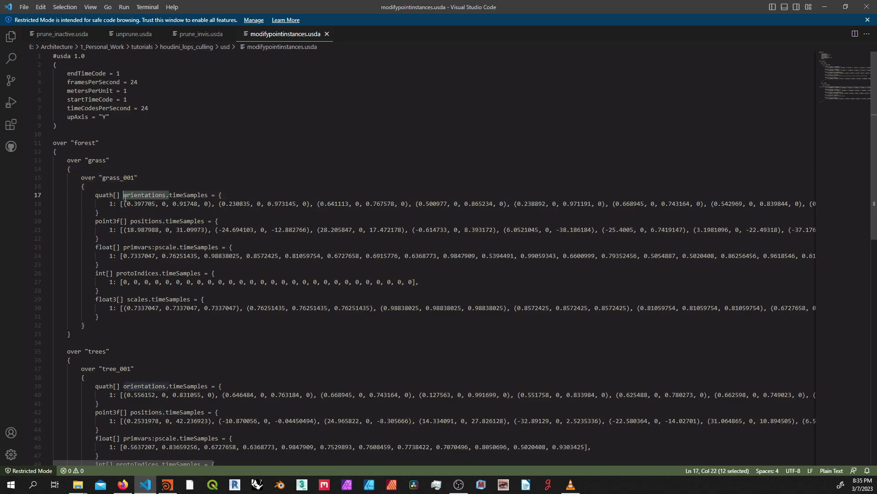
double_click(192, 196)
left_click_drag(221, 195, 177, 204)
key("alt+Tab")
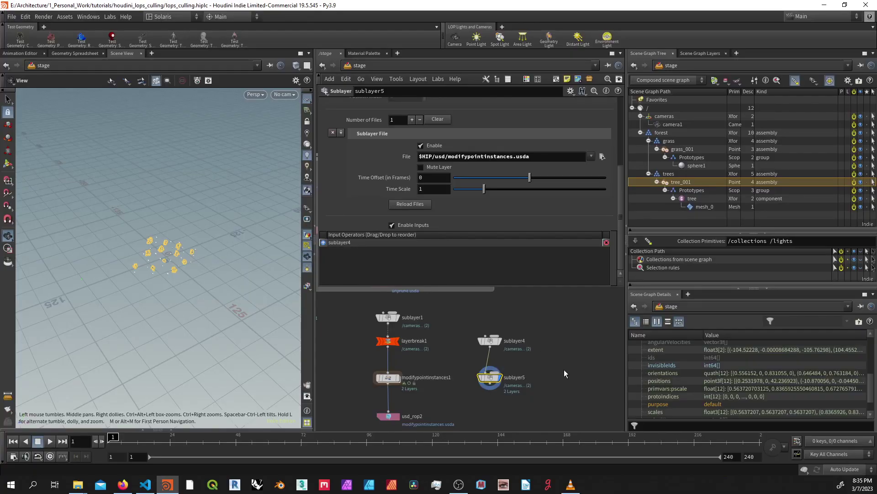
Check the file size of modifypointinstances.usda in the usd folder window, then return to Houdini.
middle_click_drag(454, 373, 489, 374)
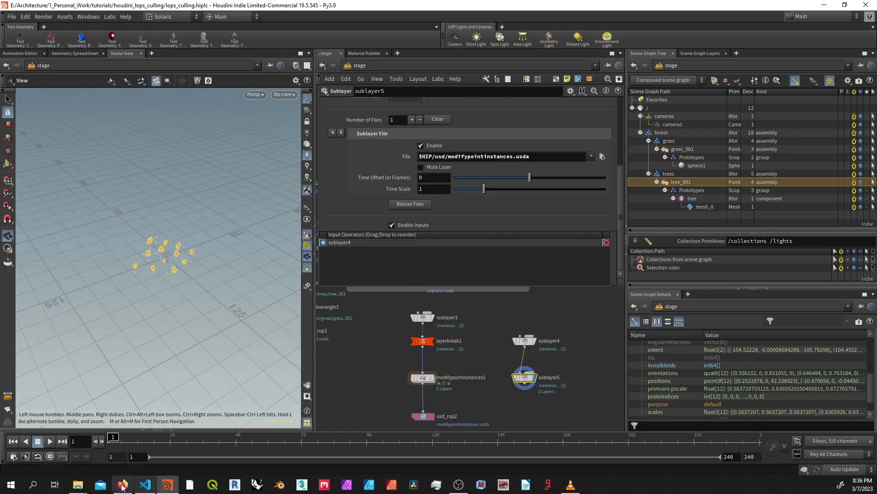
left_click(81, 486)
left_click(48, 439)
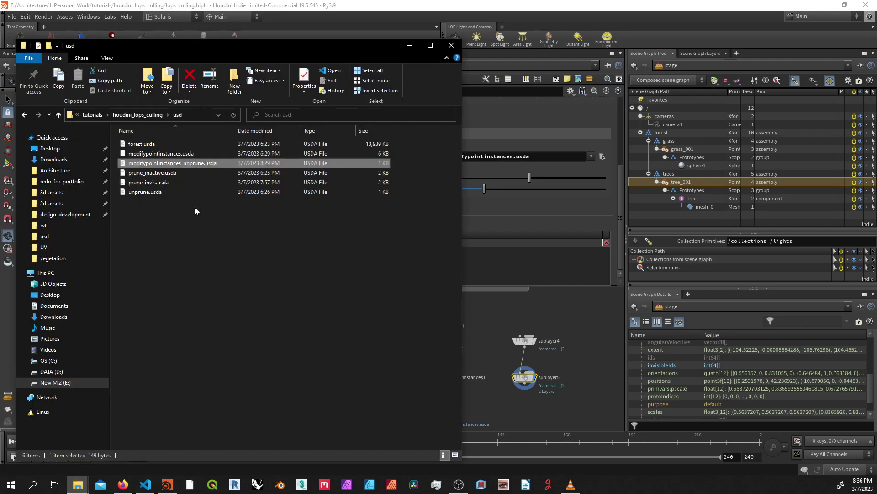
left_click(245, 154)
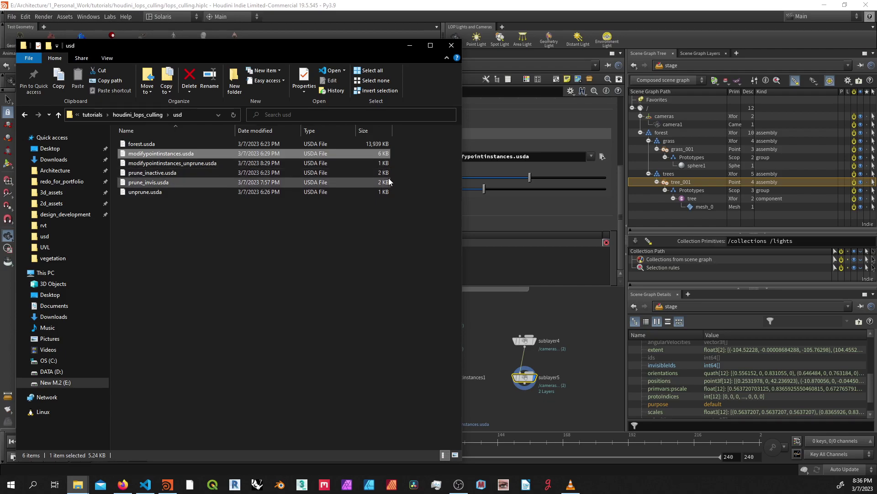
left_click(502, 341)
Find the bbox point instancer network box and display layerbreak2.
scroll(502, 342, "down", 2)
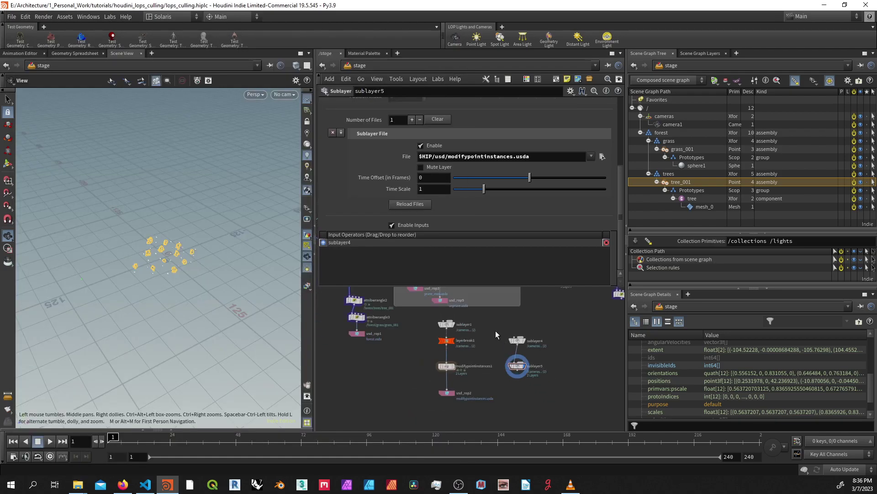
scroll(513, 367, "down", 1)
middle_click_drag(476, 297, 479, 344)
scroll(440, 343, "up", 2)
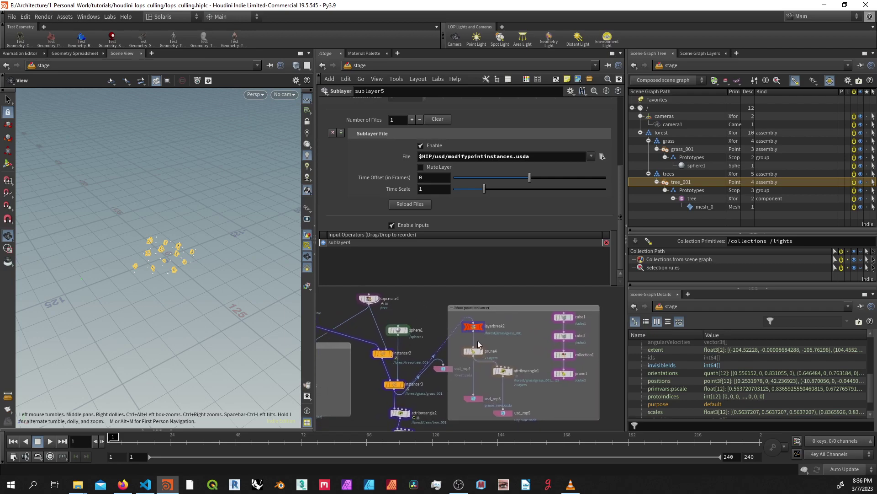
scroll(482, 343, "up", 2)
left_click(481, 305)
Switch to Firefox, read the USD PointInstancer documentation on instance masking with inactiveIds and invisibleIds, and return to Houdini.
left_click(122, 484)
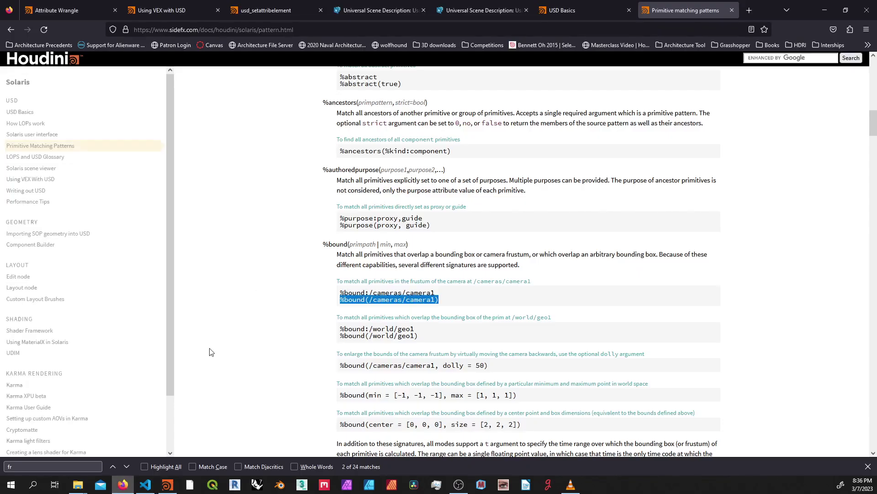
left_click(385, 9)
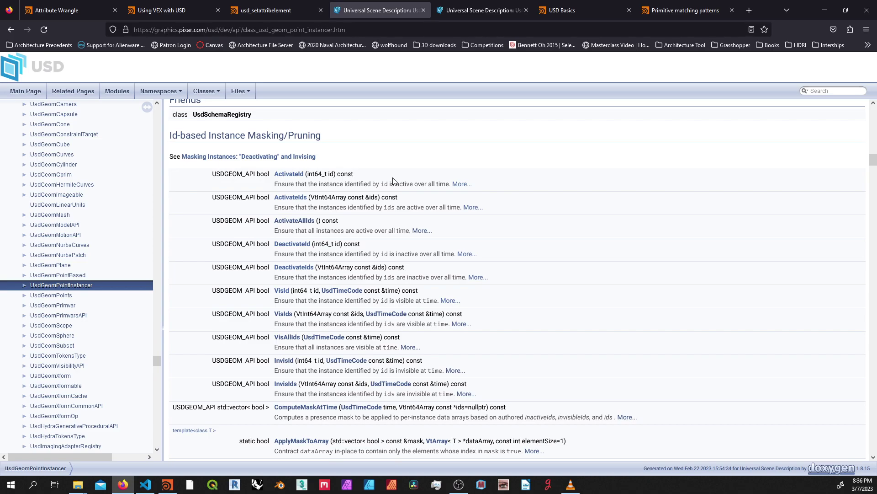
left_click(478, 10)
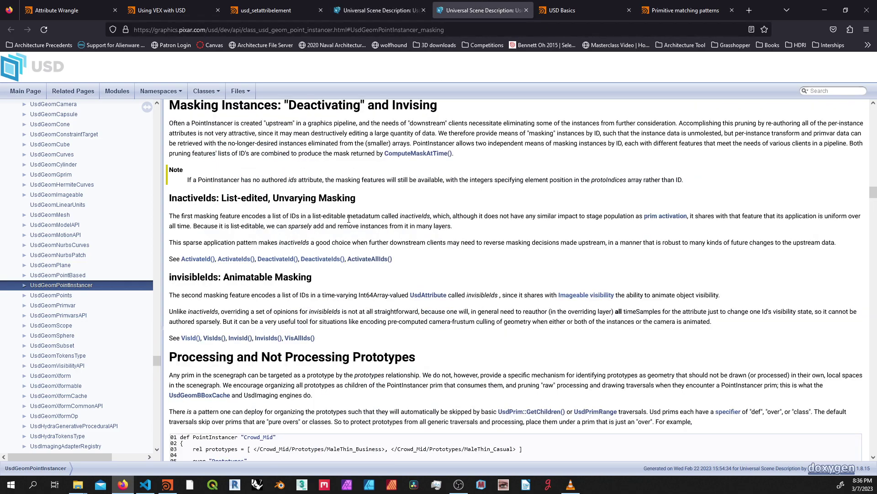
left_click(380, 10)
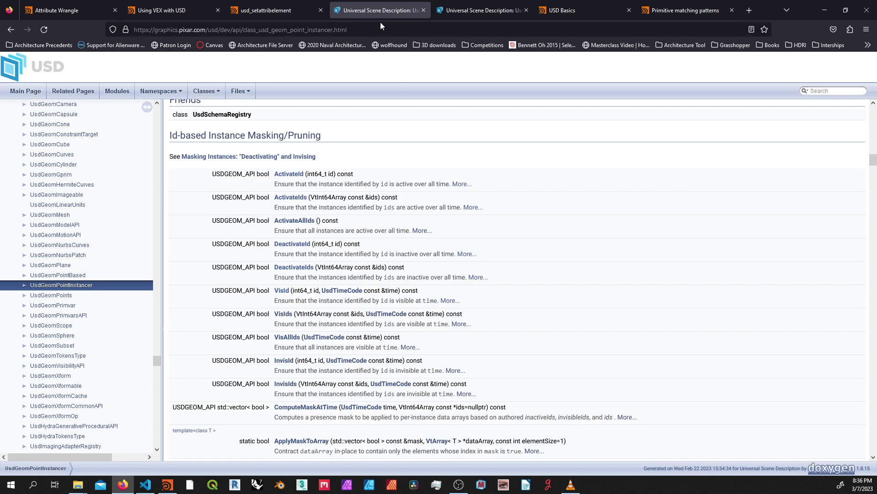
left_click(454, 3)
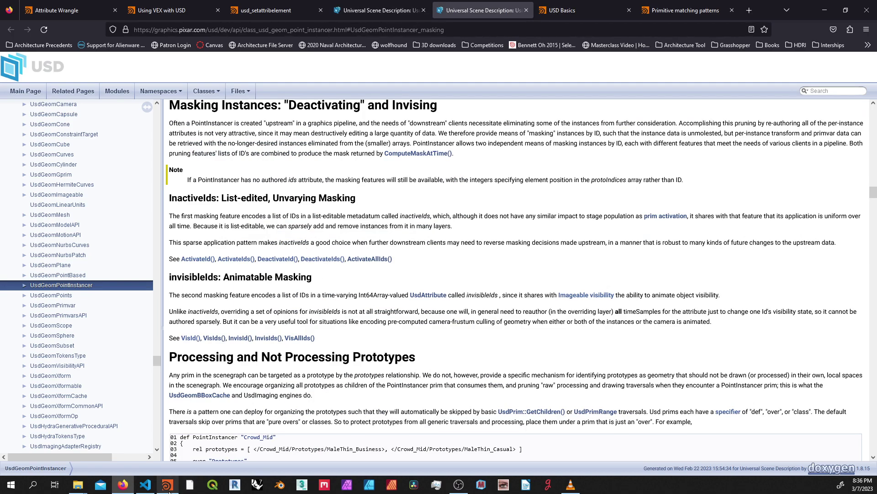
mouse_move(168, 491)
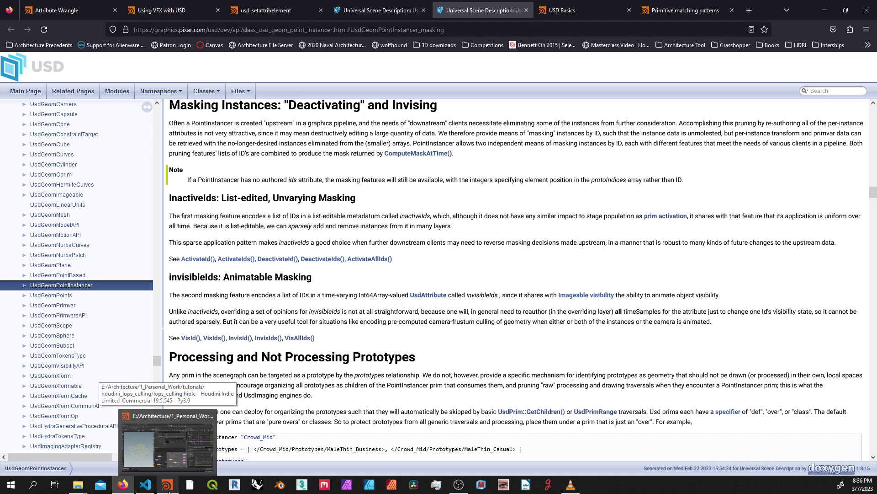
left_click(168, 491)
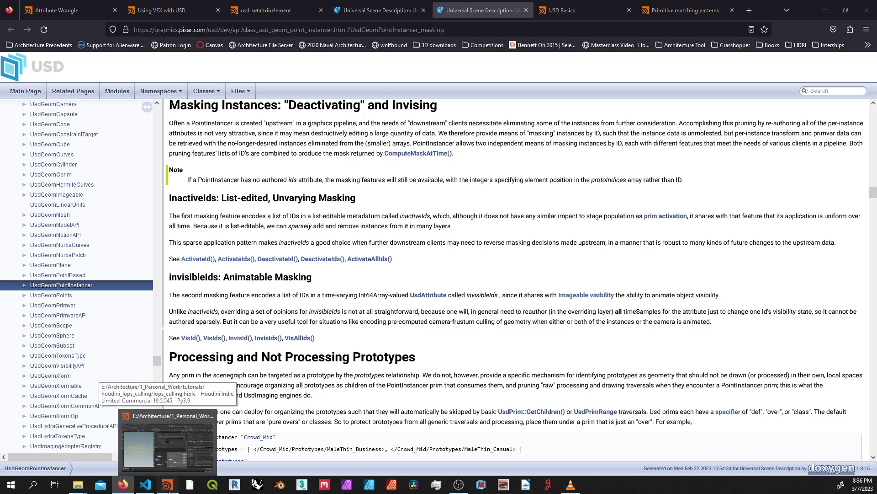
Inspect layerbreak2, then display prune4 and review its bounding box target rule and pruning options.
left_click(467, 322)
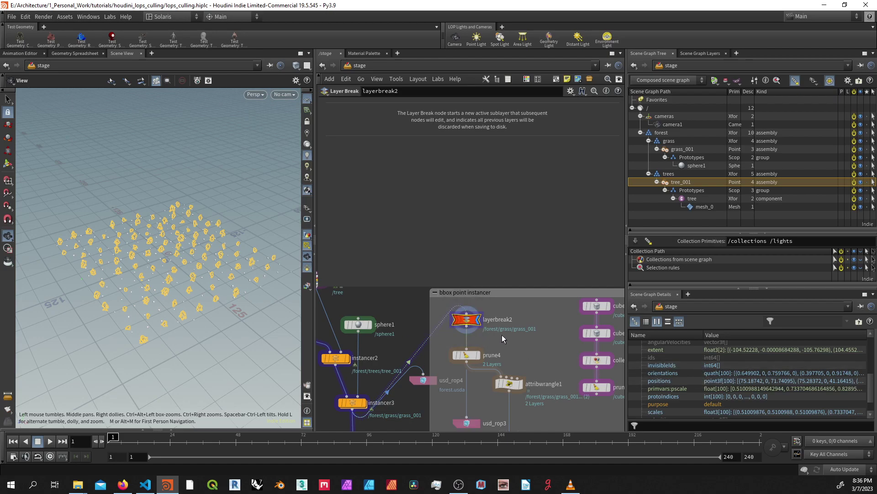
middle_click_drag(502, 338, 480, 325)
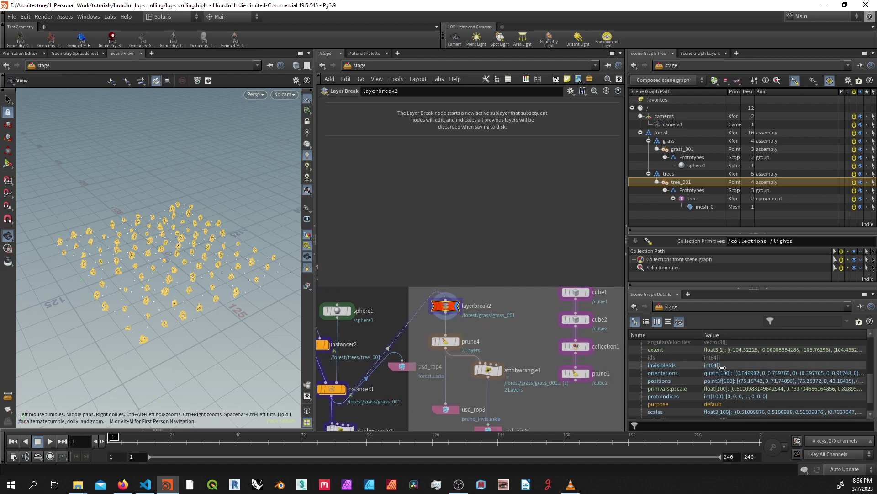
mouse_move(461, 342)
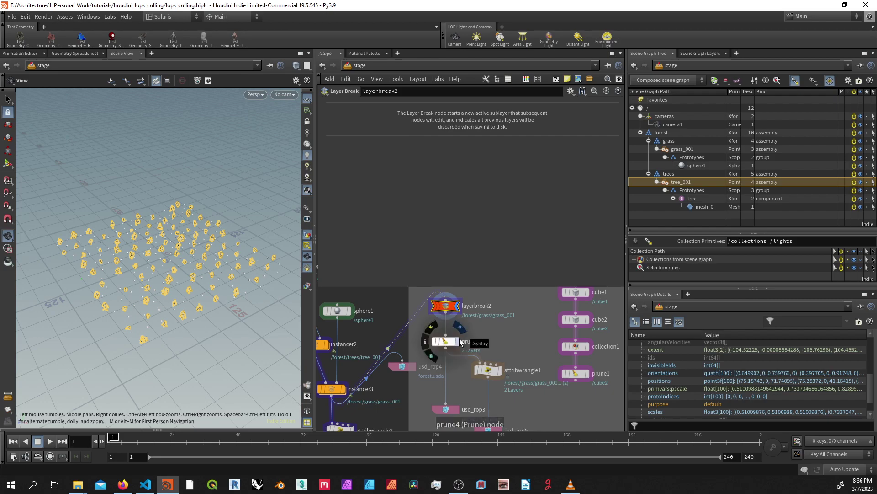
left_click(461, 342)
left_click(445, 341)
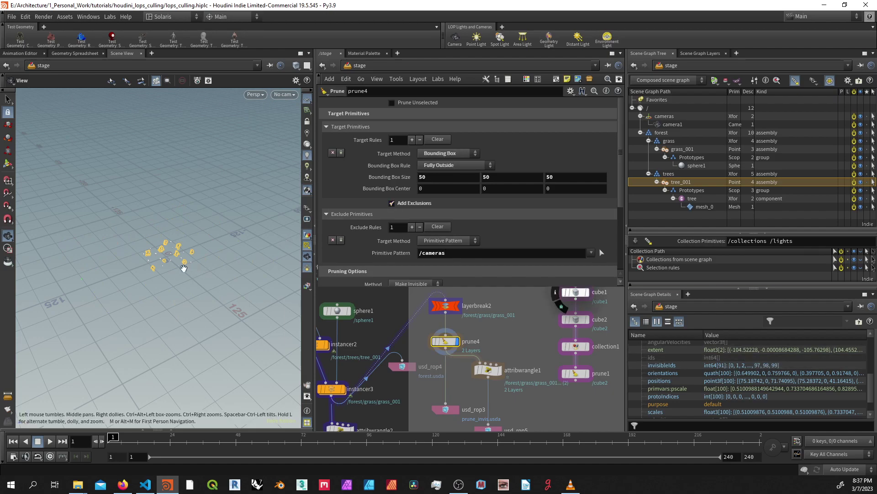
scroll(361, 200, "down", 3)
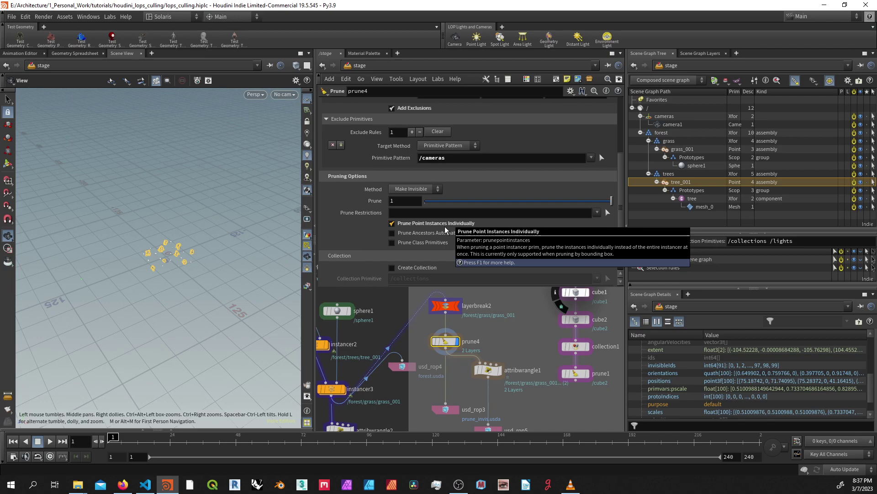
scroll(351, 199, "up", 3)
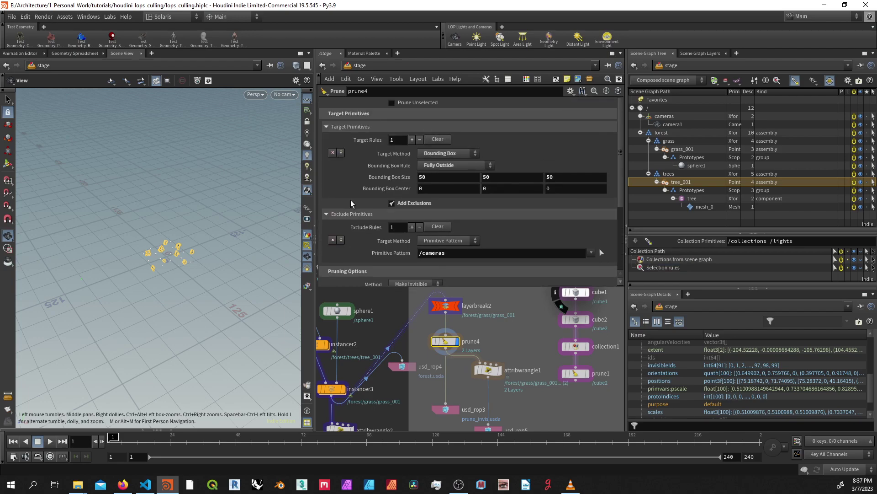
Review the output settings of usd_rop3, then check prune4's pruning options with the method kept at Make Invisible.
scroll(499, 329, "down", 3)
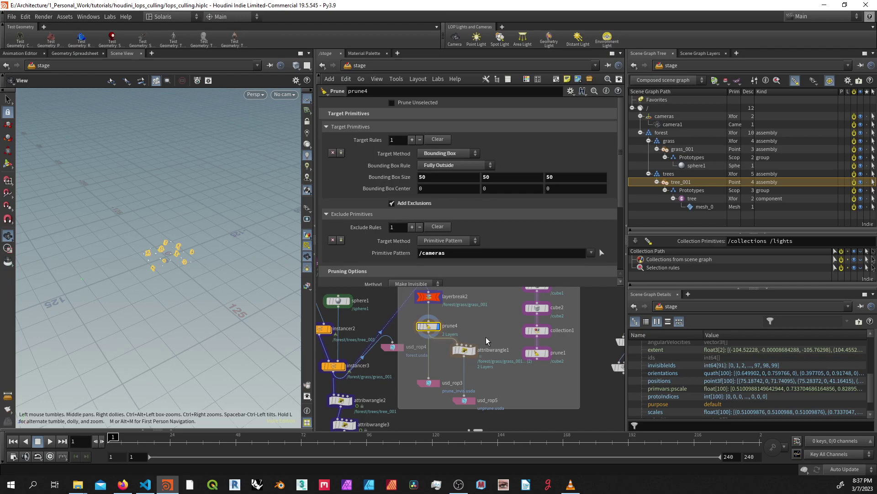
middle_click_drag(486, 336, 503, 327)
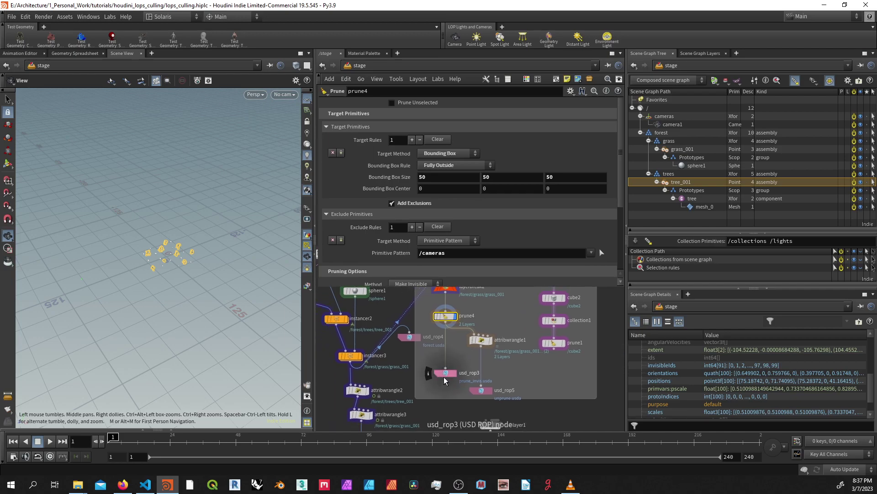
left_click(446, 373)
scroll(365, 204, "down", 5)
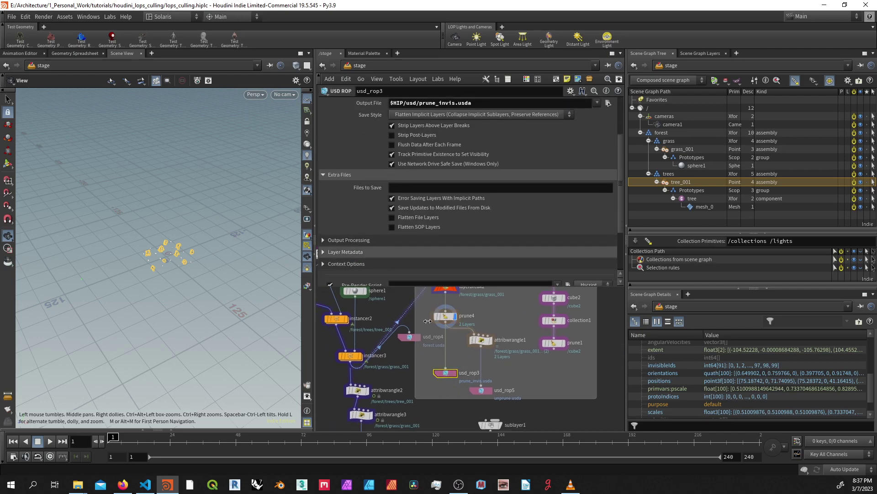
left_click(445, 315)
scroll(347, 227, "down", 3)
left_click(414, 224)
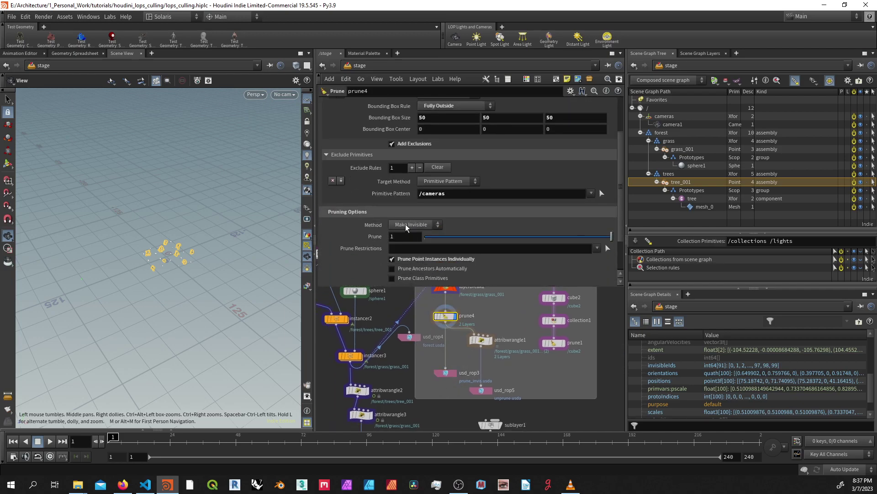
left_click(411, 235)
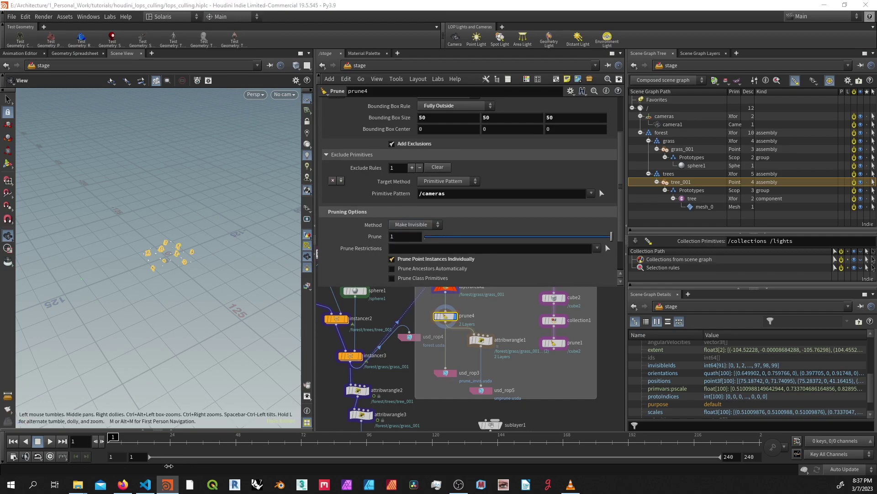
Switch to Visual Studio Code, compare the invisibleIds entries in prune_invis.usda and prune_inactive.usda, and return to Houdini.
left_click(145, 484)
left_click(84, 40)
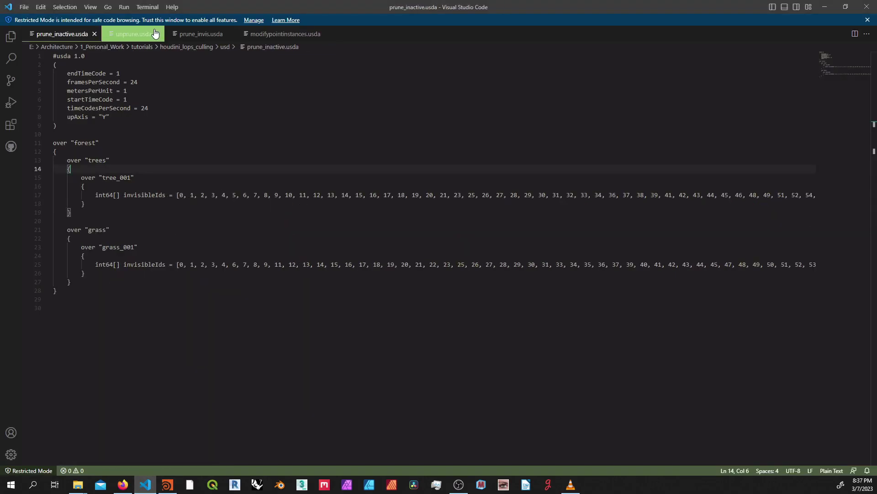
left_click(194, 36)
left_click(198, 34)
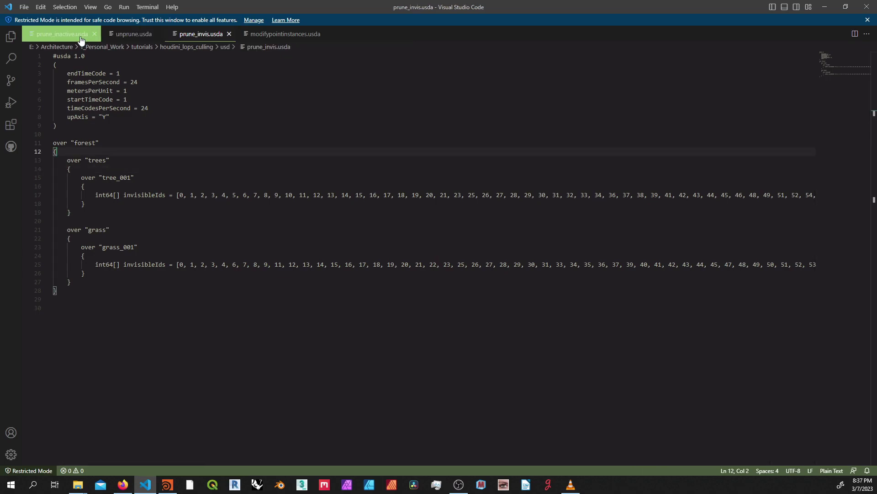
left_click(67, 39)
left_click_drag(166, 195, 122, 195)
left_click(137, 220)
left_click(168, 484)
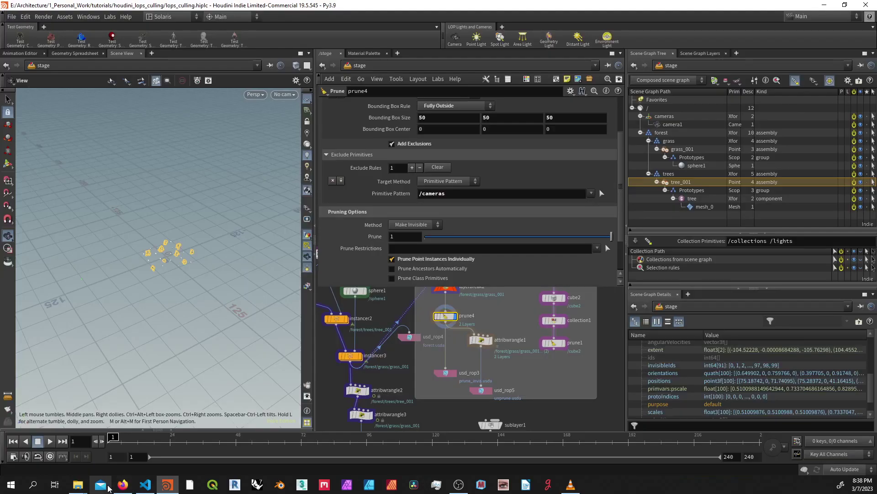
Reread the inactiveIds and invisibleIds masking sections of the USD documentation in Firefox, then return to Houdini.
left_click(123, 484)
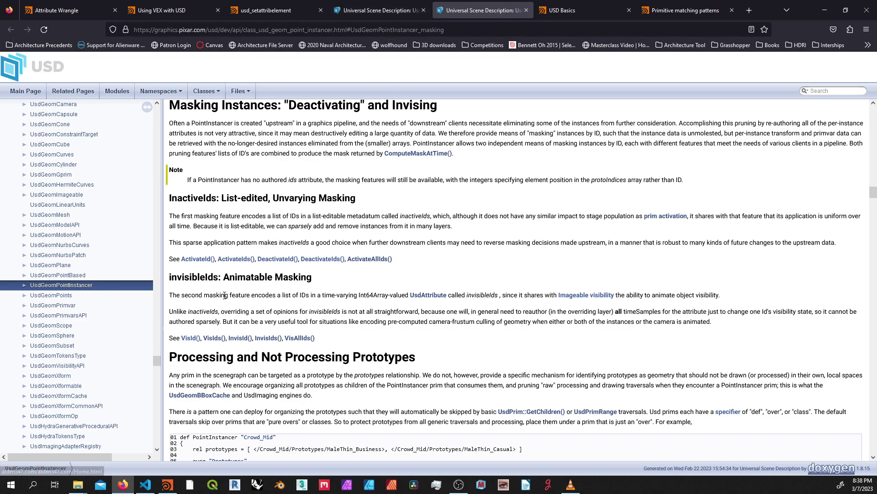
mouse_move(309, 242)
left_mouse_down()
mouse_move(276, 242)
mouse_move(307, 246)
left_mouse_up()
left_click(307, 234)
left_click(320, 239)
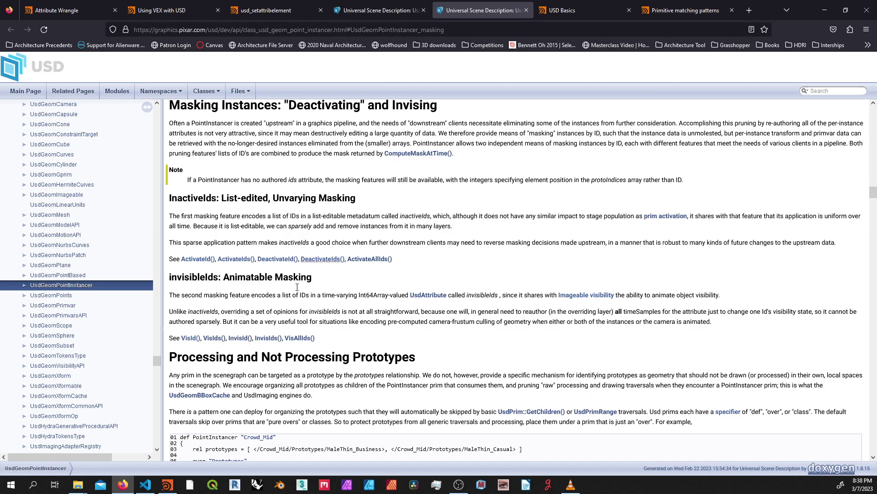
left_click(168, 485)
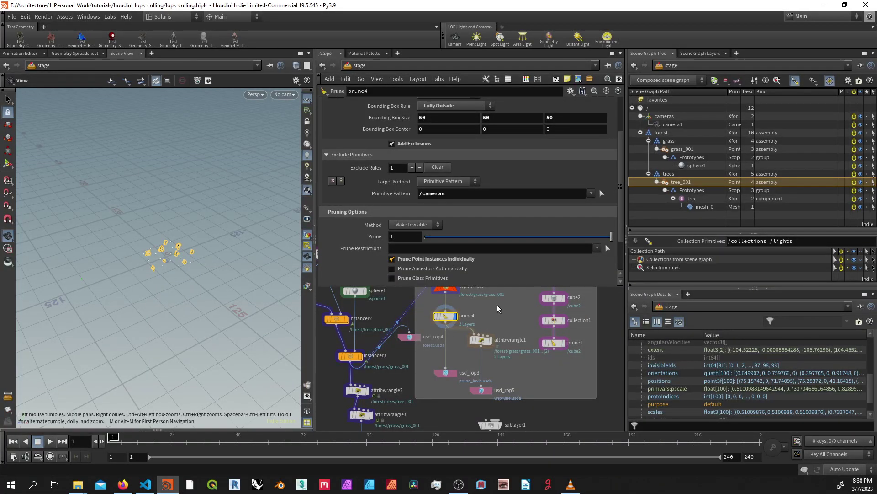
Inspect attribwrangle1's VEX code that empties the invisibleIds array, comparing it with the upstream prune4 node.
left_click(474, 349)
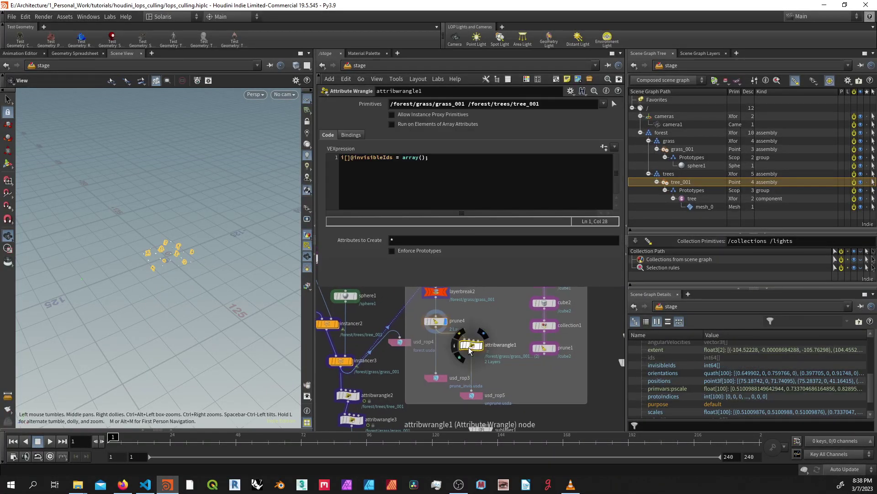
scroll(494, 325, "down", 2)
scroll(498, 329, "up", 1)
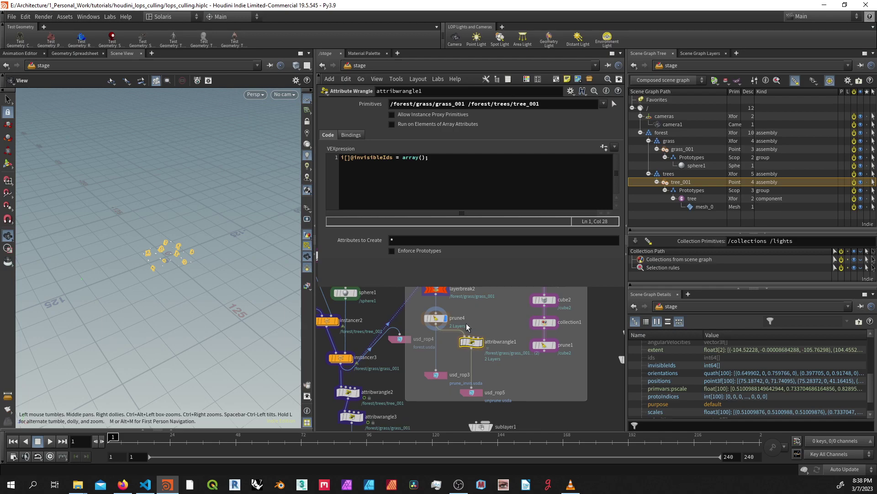
left_click(438, 320)
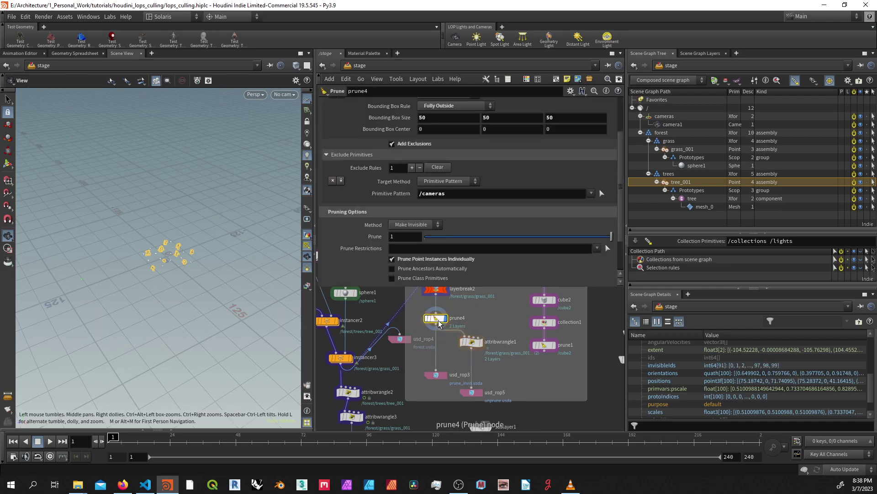
left_click(471, 342)
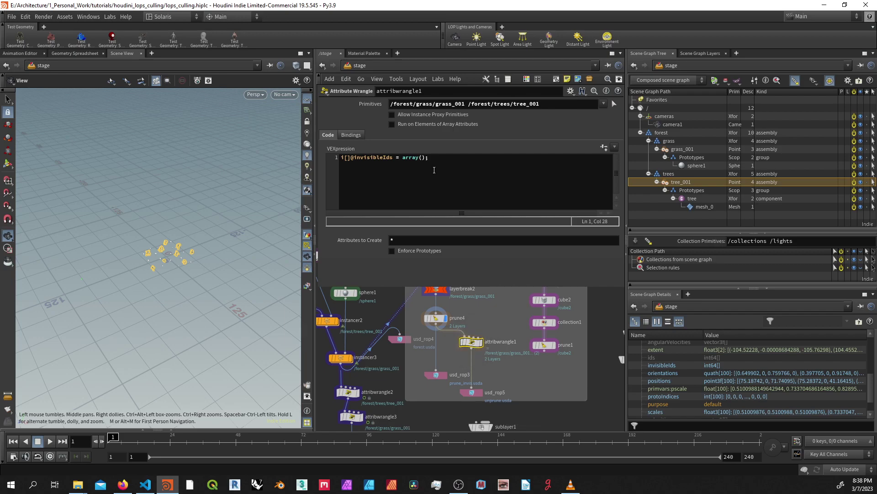
Display sublayer3 with forest.usda, then bbox_prune_by_invisid with prune_inactive.usda, to compare the full and culled forest.
scroll(488, 306, "down", 2)
middle_click_drag(489, 306, 391, 306)
scroll(529, 316, "up", 2)
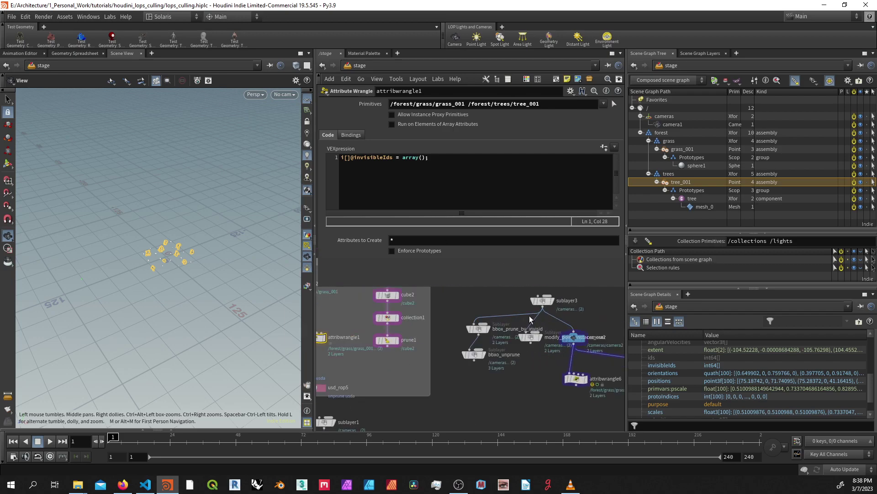
left_click(554, 302)
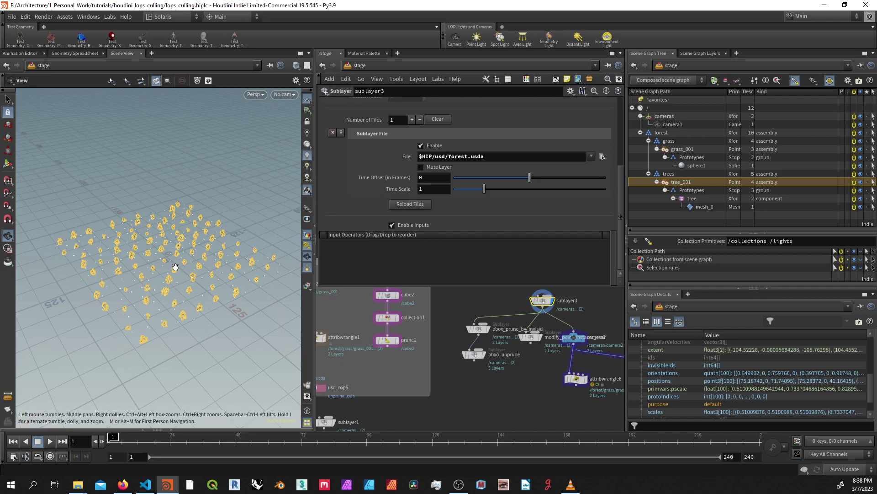
left_click(488, 329)
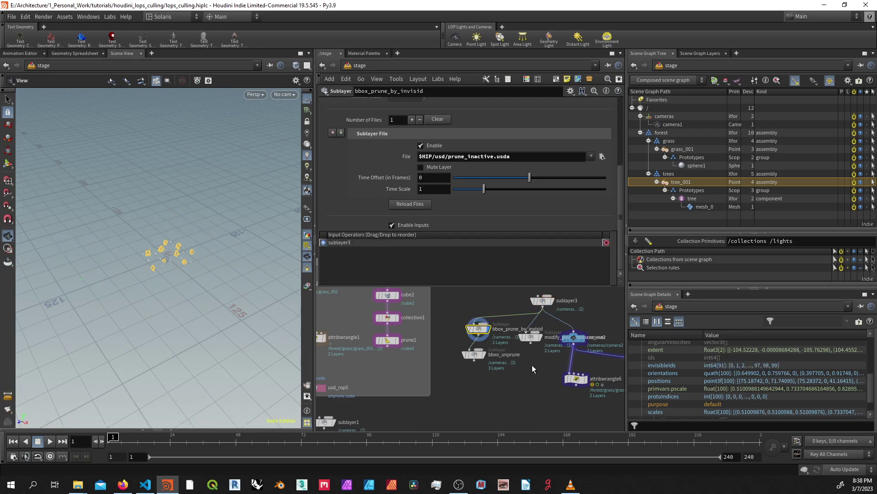
Read prune_invis.usda and unprune.usda in Visual Studio Code, then return to Houdini and display the bbxo_unprune sublayer.
left_click(146, 484)
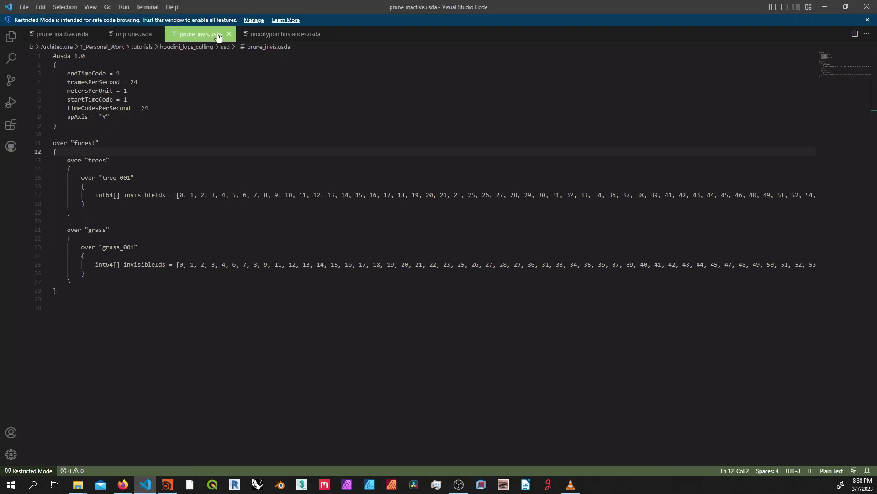
left_click(199, 34)
left_click(134, 33)
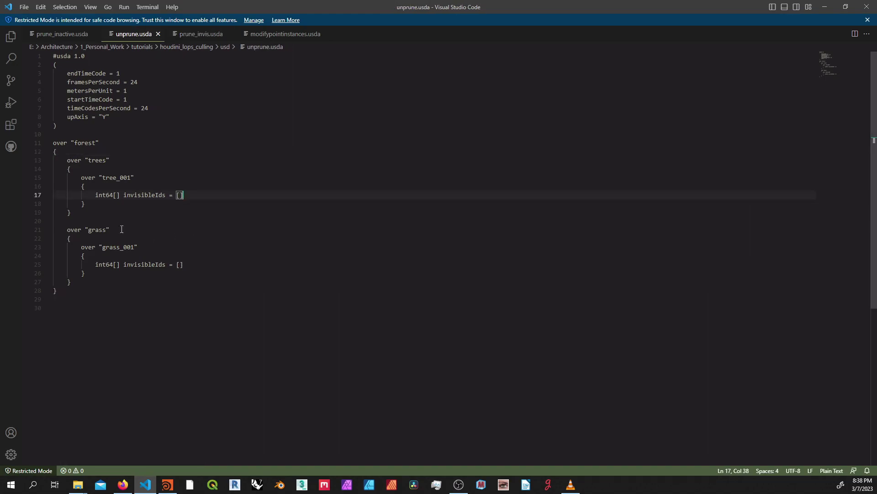
left_click(167, 486)
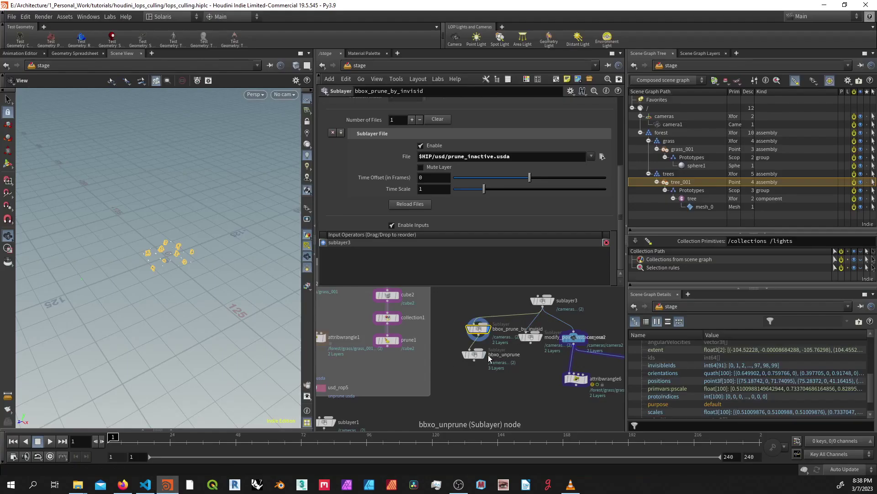
scroll(504, 371, "down", 4)
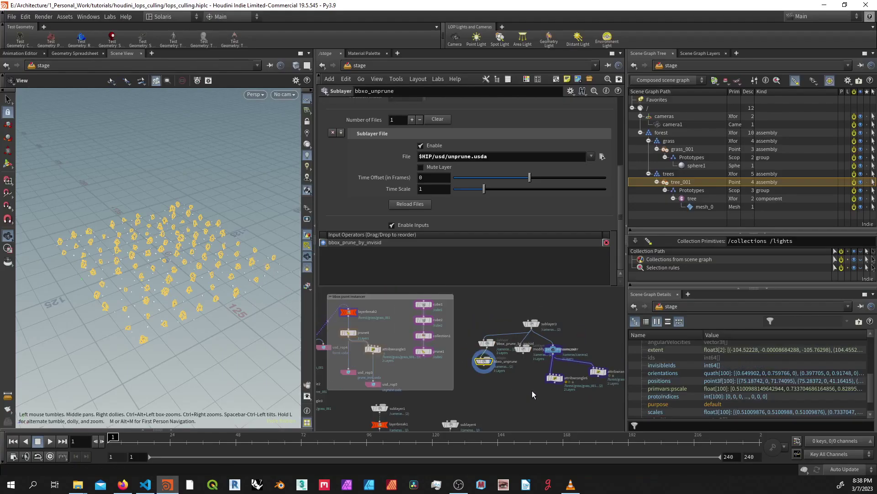
Display attribwrangle6 and examine its camera-culled instances and the grass_001 and tree_001 paths it runs on.
scroll(514, 387, "up", 3)
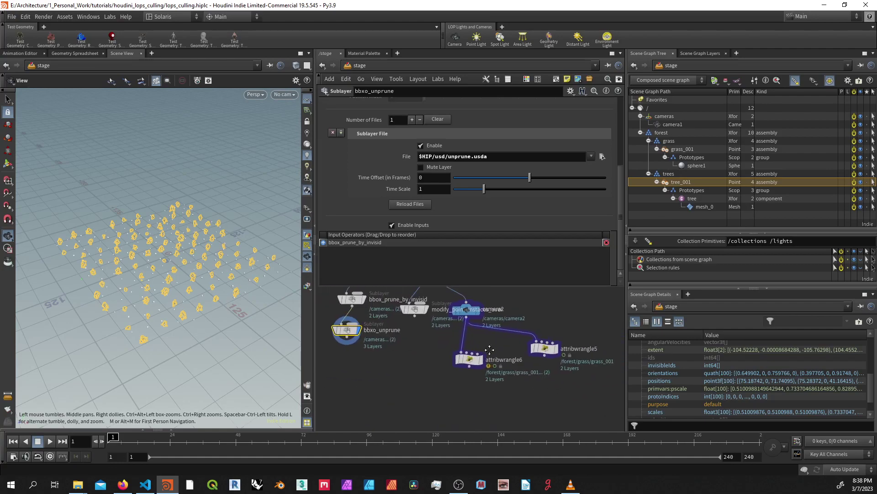
scroll(491, 351, "up", 2)
left_click(466, 413)
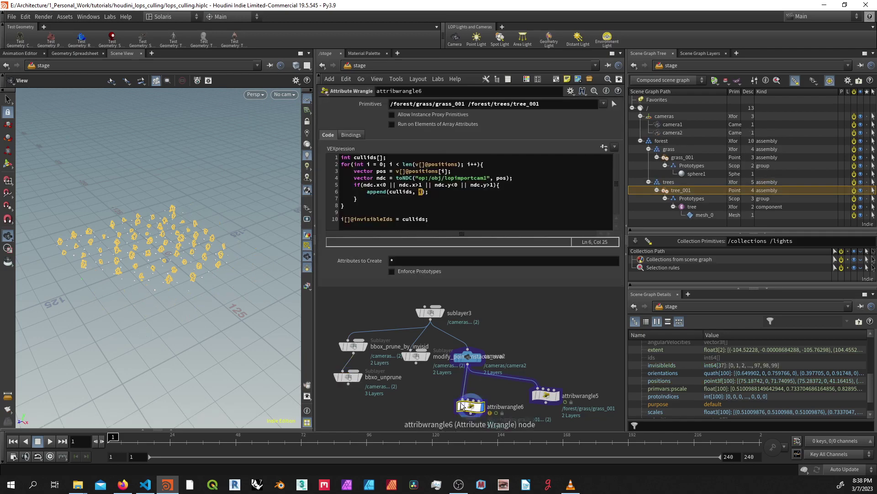
mouse_move(229, 231)
left_mouse_down()
mouse_move(196, 239)
mouse_move(167, 169)
left_mouse_up()
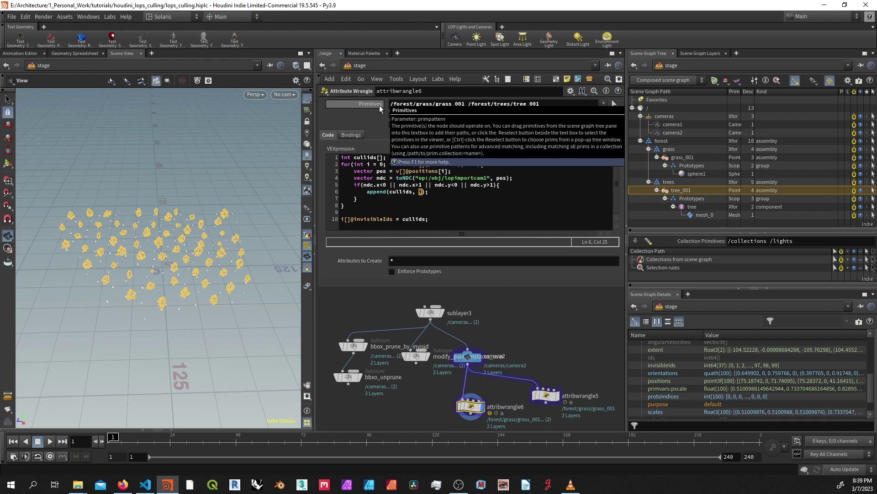
left_click_drag(541, 104, 470, 107)
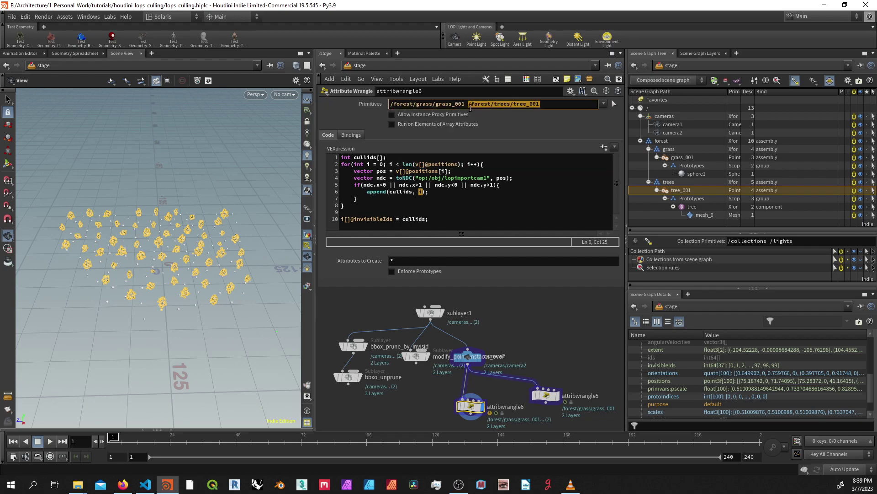
left_click_drag(541, 105, 386, 105)
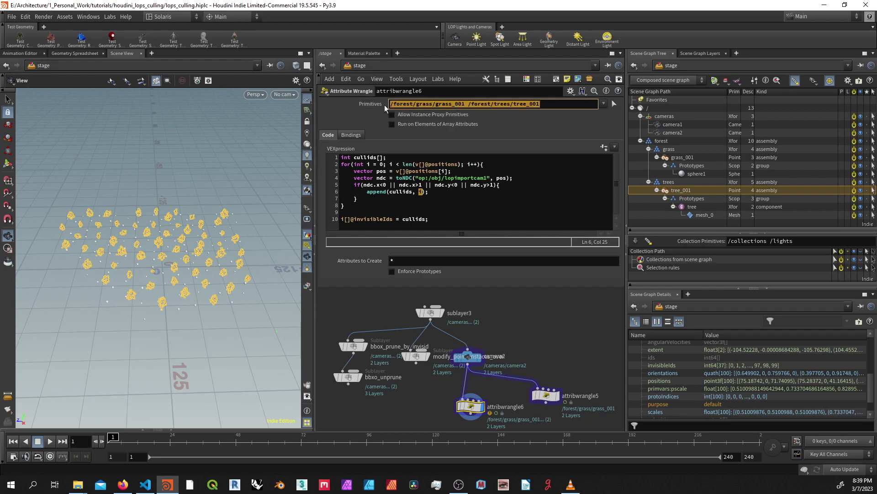
left_click(559, 303)
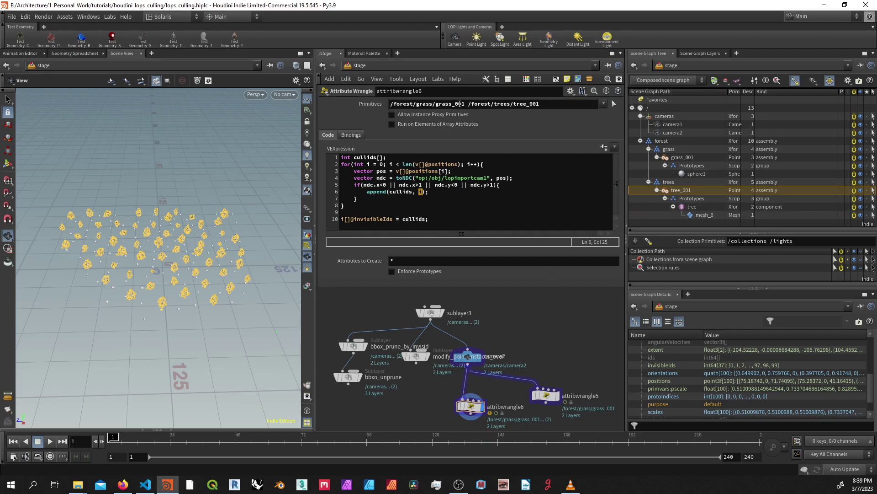
Select grass_001 in the scene graph and re-enter the end of its path in attribwrangle6's primitives, keeping /forest/grass/grass_001 /forest/trees/tree_001.
left_click(688, 157)
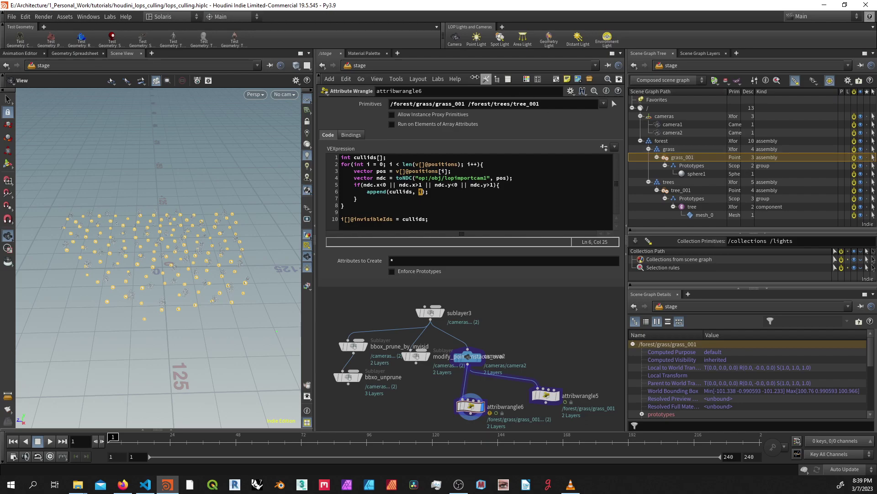
left_click(465, 103)
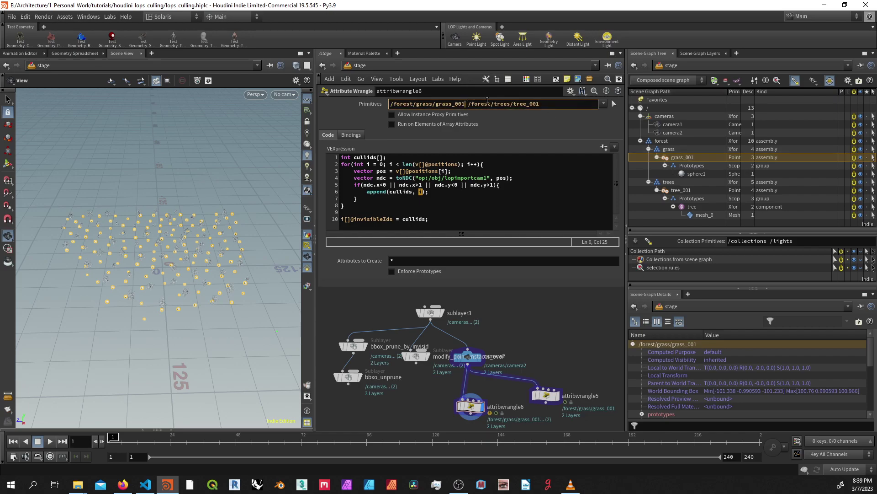
key("BackSpace")
key("BackSpace")
type("01")
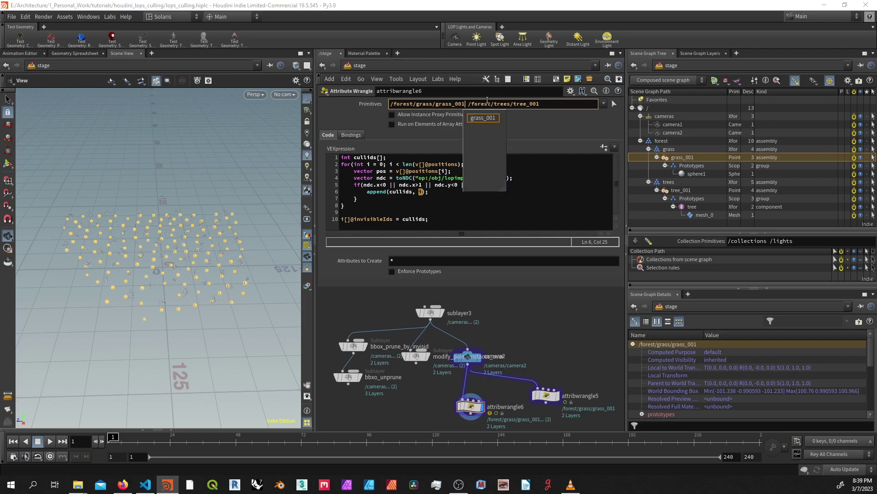
left_click(531, 324)
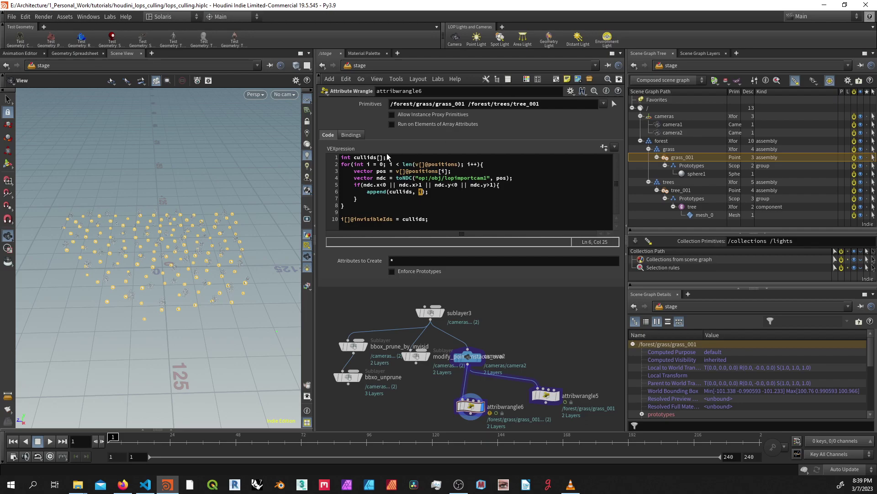
Review attribwrangle6's position loop and cullids array declaration, then examine grass_001's attributes in the scene graph details.
left_click_drag(341, 164, 413, 205)
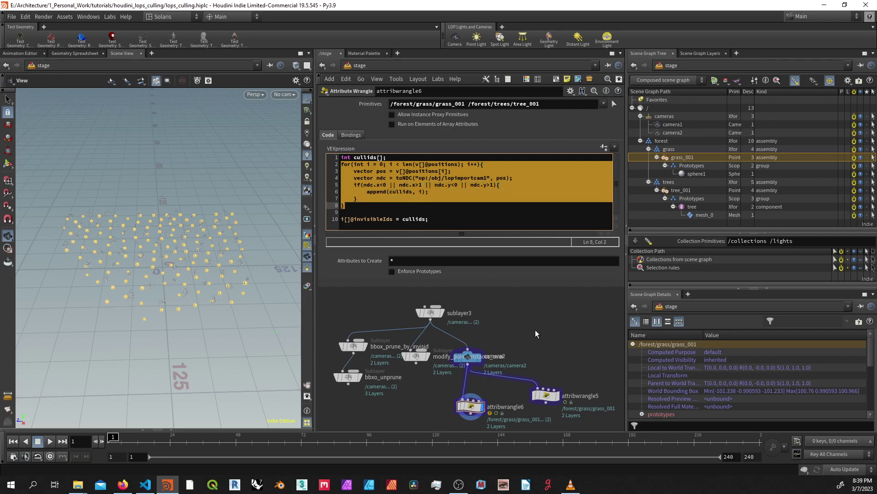
left_click_drag(388, 157, 338, 156)
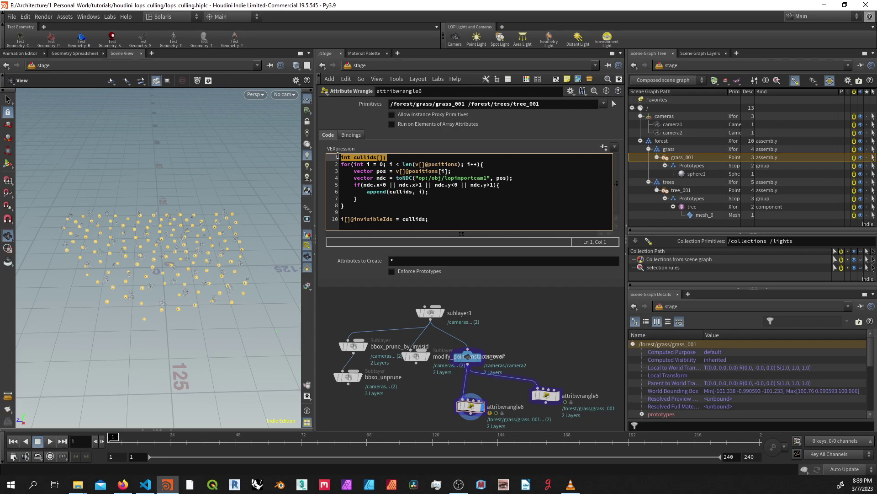
scroll(683, 386, "down", 3)
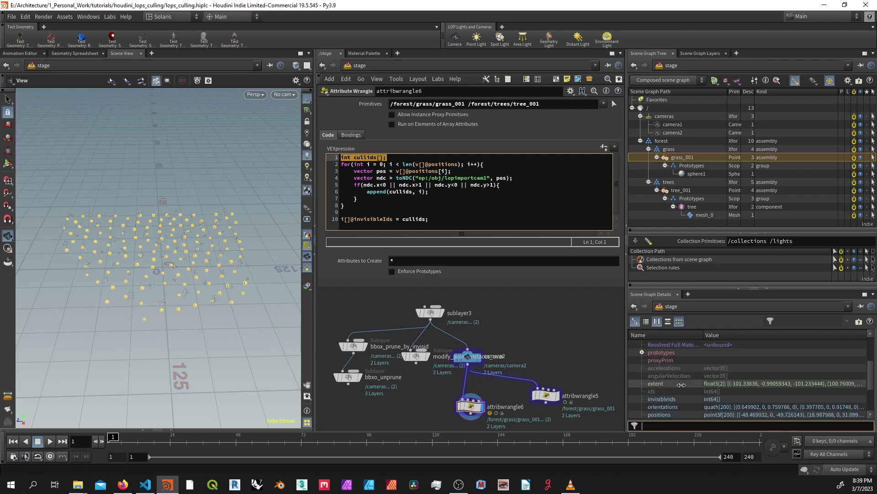
scroll(684, 386, "down", 1)
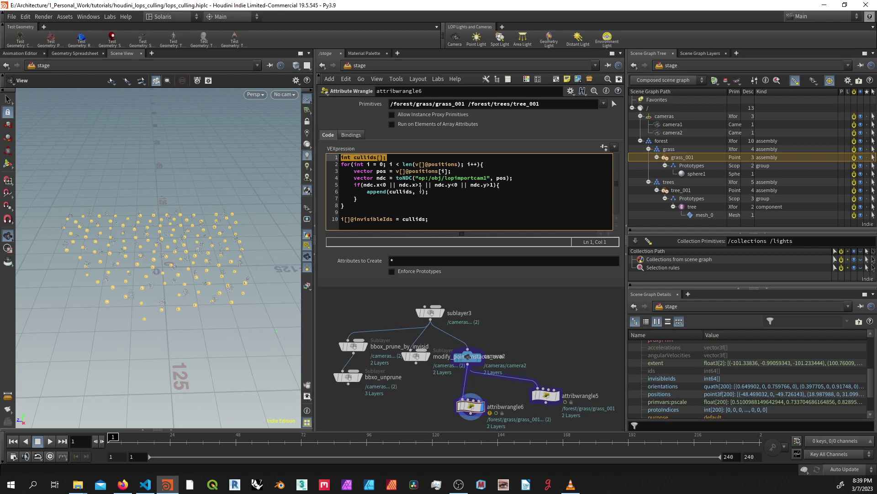
left_click(380, 164)
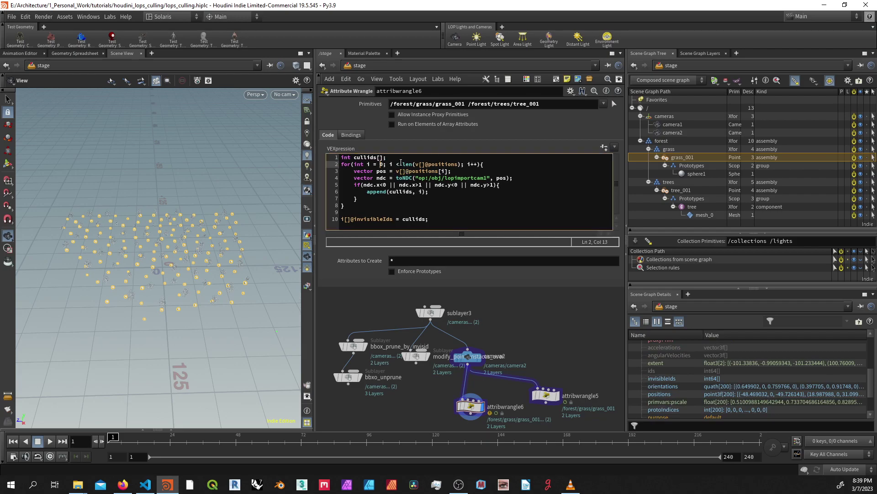
left_click_drag(403, 165, 459, 164)
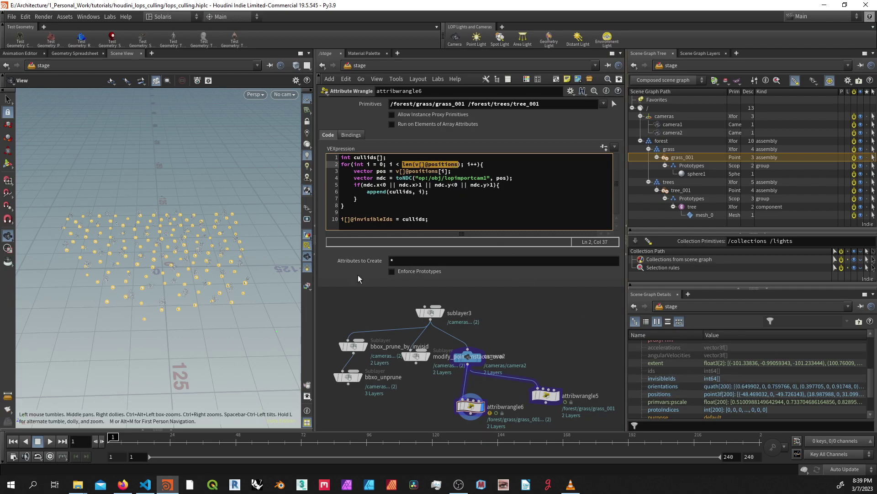
left_click(447, 172)
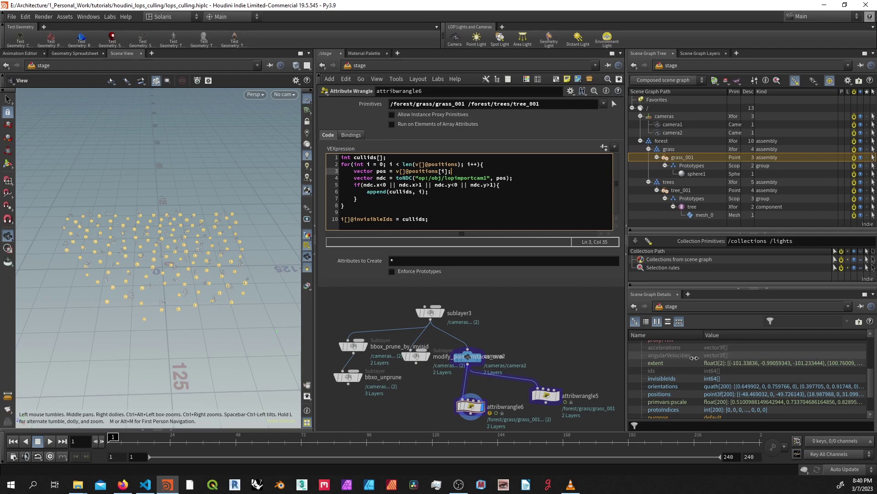
left_click_drag(471, 104, 539, 104)
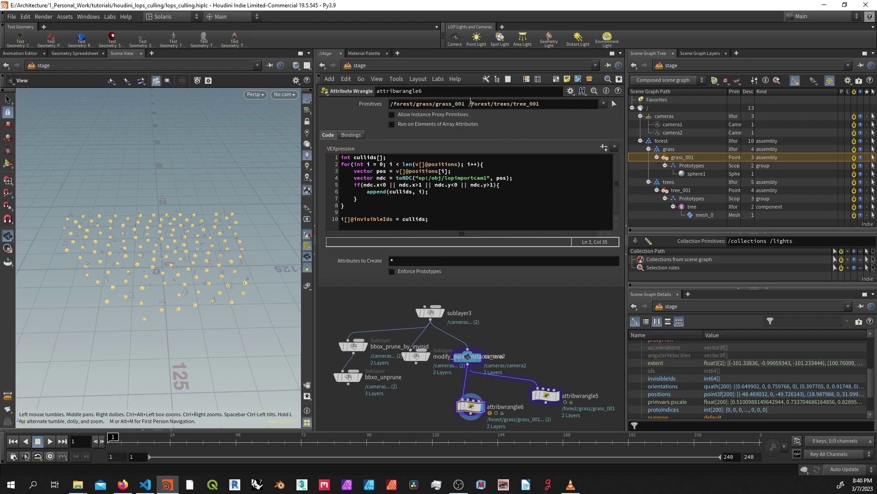
Look through camera2 to check attribwrangle6's culled instances, then unlock the camera from the view and return to a free perspective view.
middle_click_drag(562, 336, 554, 309)
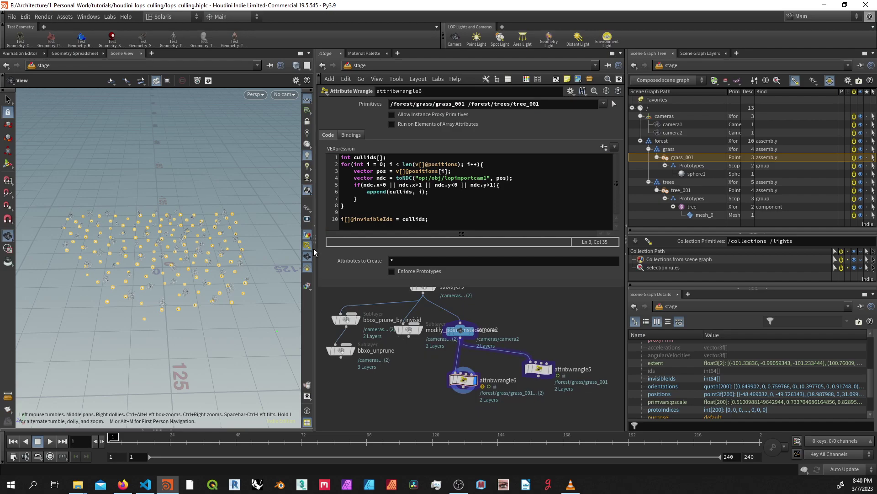
left_click_drag(169, 260, 164, 256)
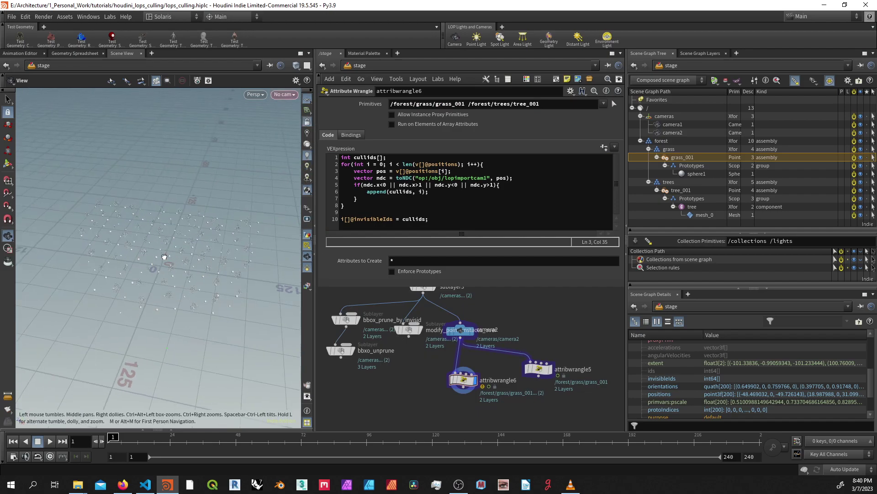
left_click(284, 94)
left_click(298, 113)
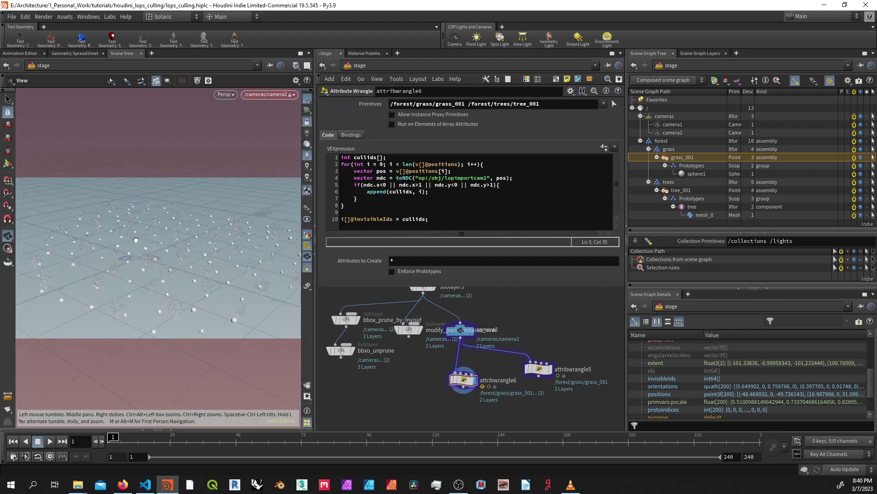
left_click_drag(180, 241, 133, 227)
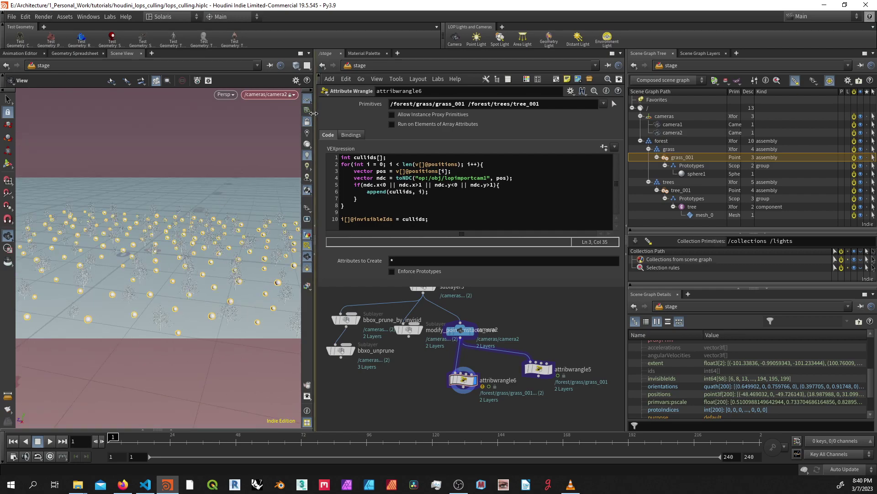
left_click(307, 121)
right_click_drag(210, 243, 211, 285)
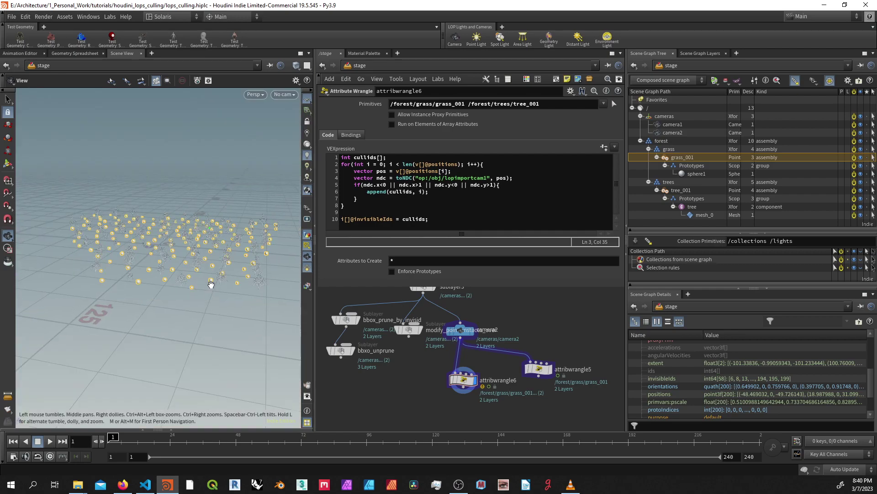
Inspect attribwrangle6's node information, including its warning and modified primitives.
middle_click(464, 383)
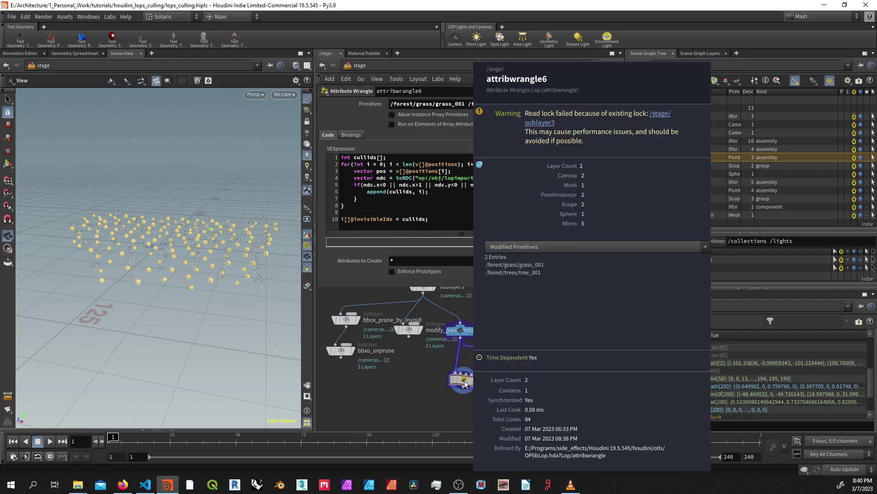
middle_click_drag(516, 328, 493, 391)
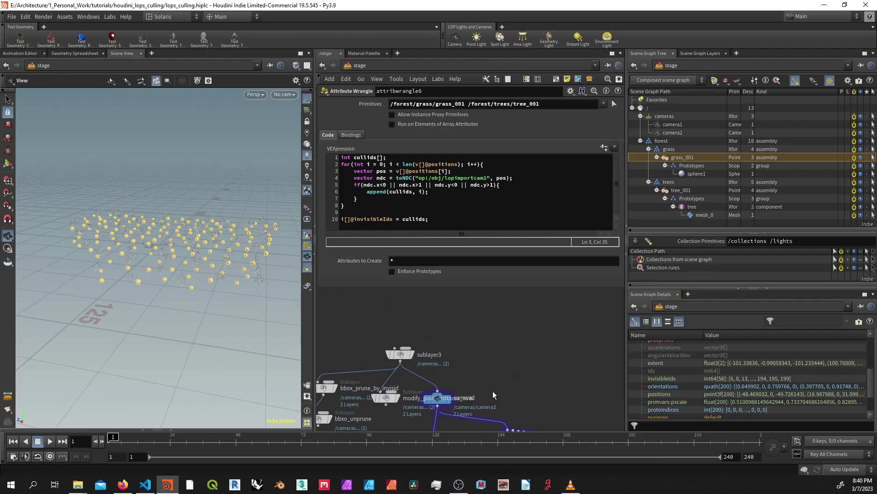
scroll(432, 365, "down", 2)
scroll(506, 328, "up", 3)
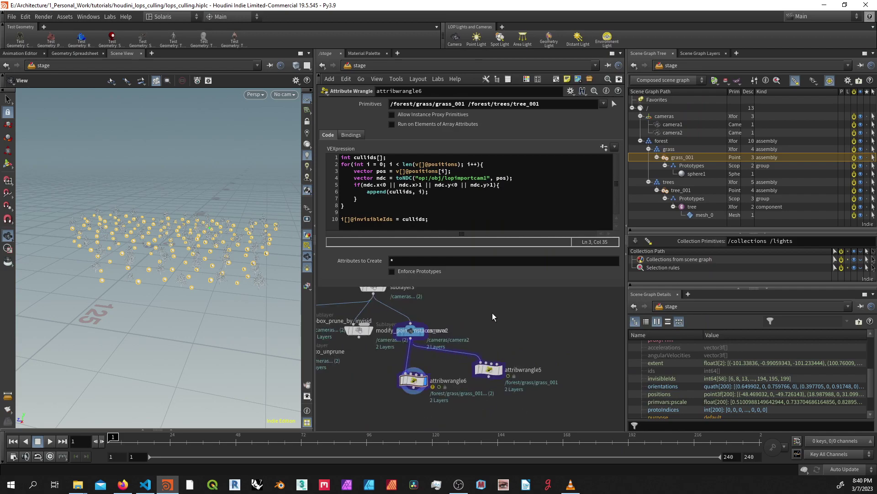
Display attribwrangle5 and examine its per-element usd_setattribelement code and the resulting grass instances.
left_click(490, 369)
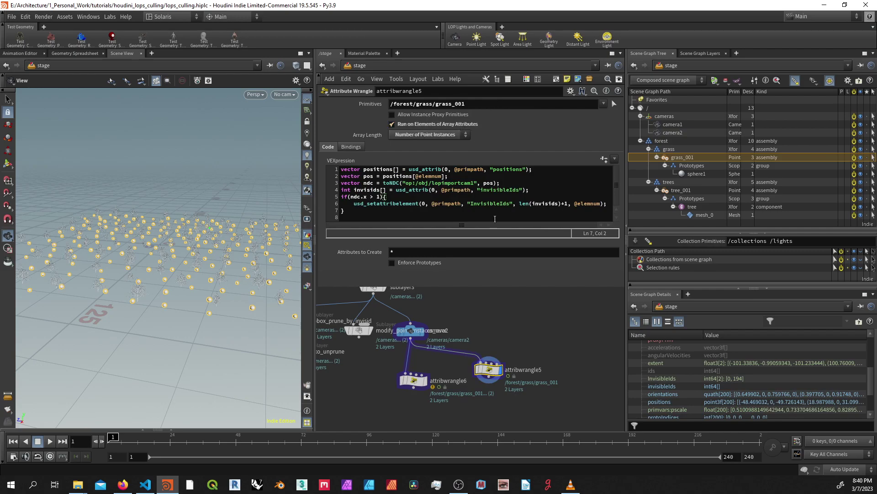
middle_click_drag(532, 331, 621, 354)
right_click_drag(135, 237, 144, 286)
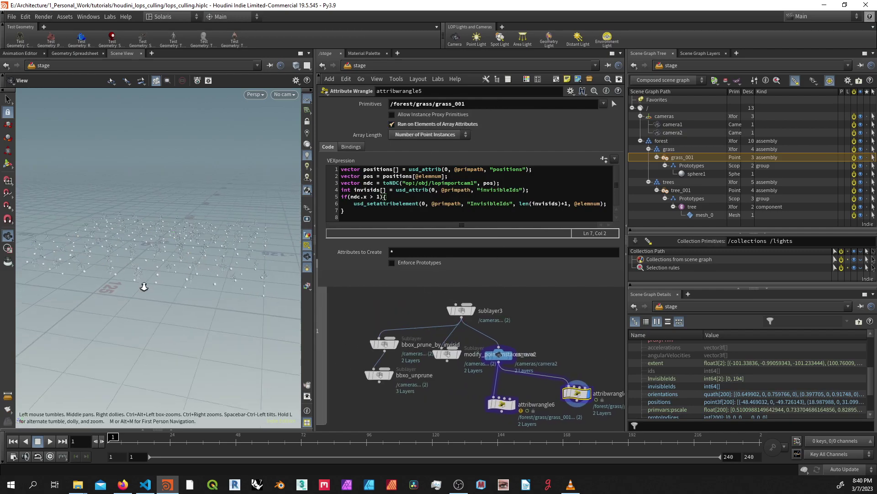
left_click_drag(113, 283, 138, 271)
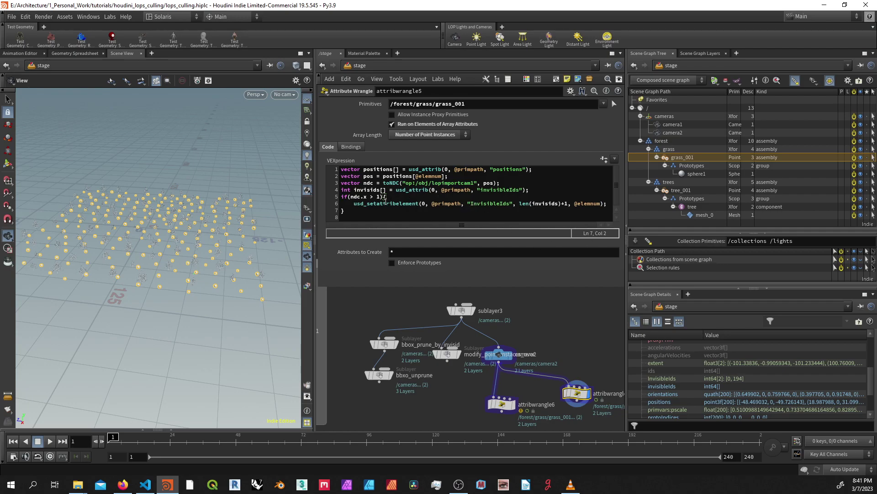
Correct the attribute name to invisibleIds in attribwrangle5's usd_setattribelement call, then display attribwrangle6 again.
middle_click_drag(573, 341, 470, 311)
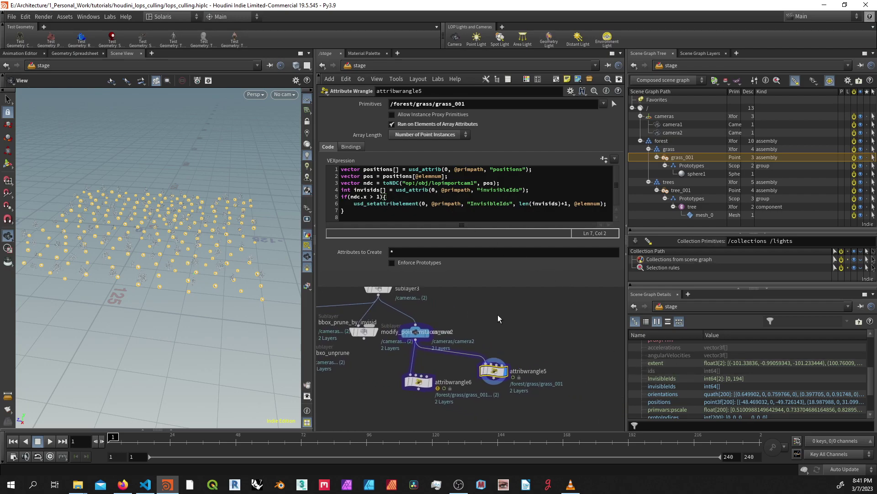
left_click(474, 203)
key("BackSpace")
type("i")
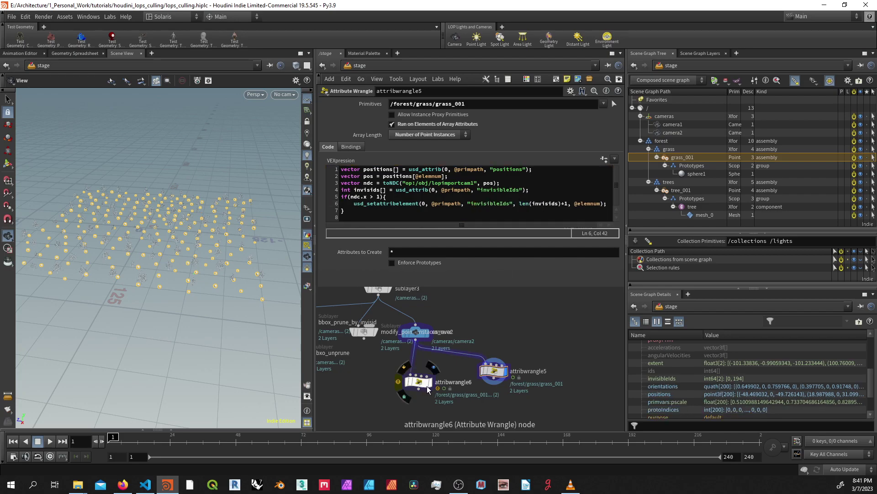
left_click(427, 386)
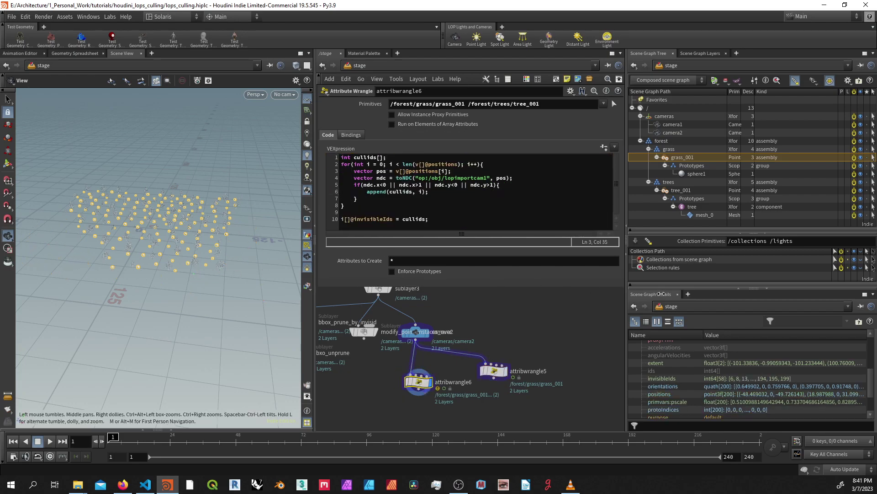